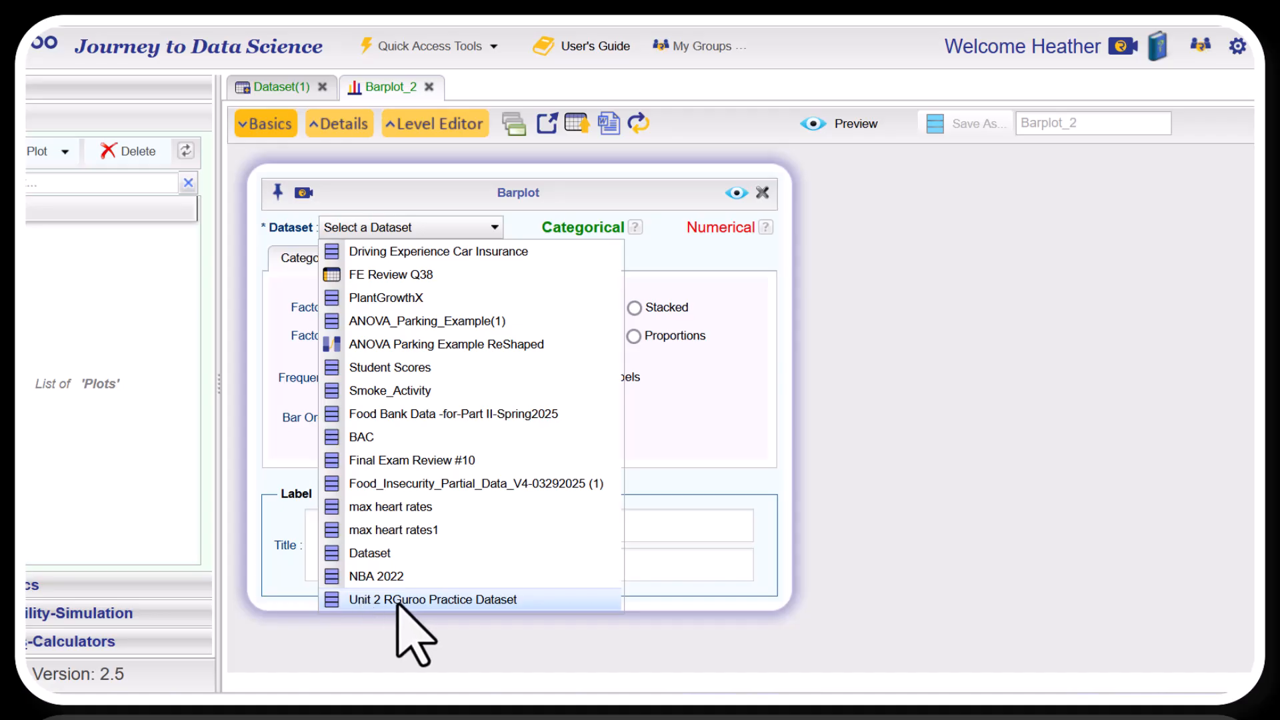
- Load the Unit 2 RGuroo Practice Dataset, set Factor 1 to Fav_Color, and preview the bar plot
click(420, 600)
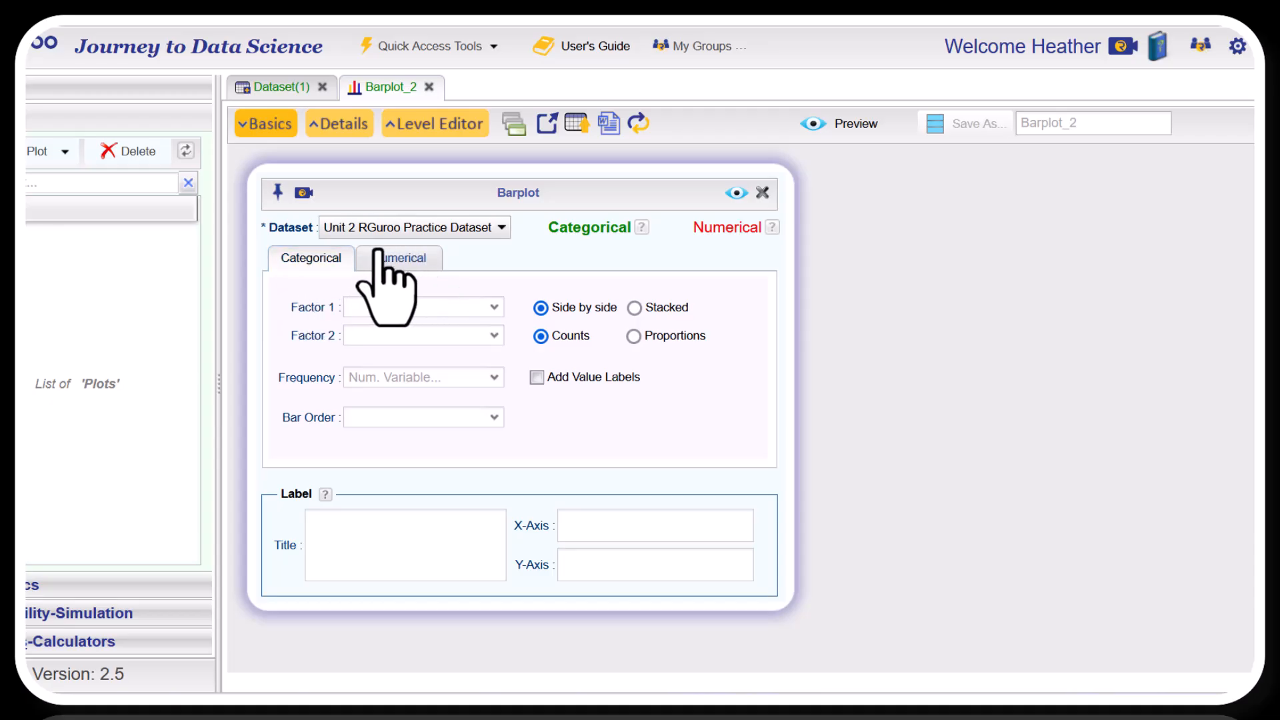
click(495, 316)
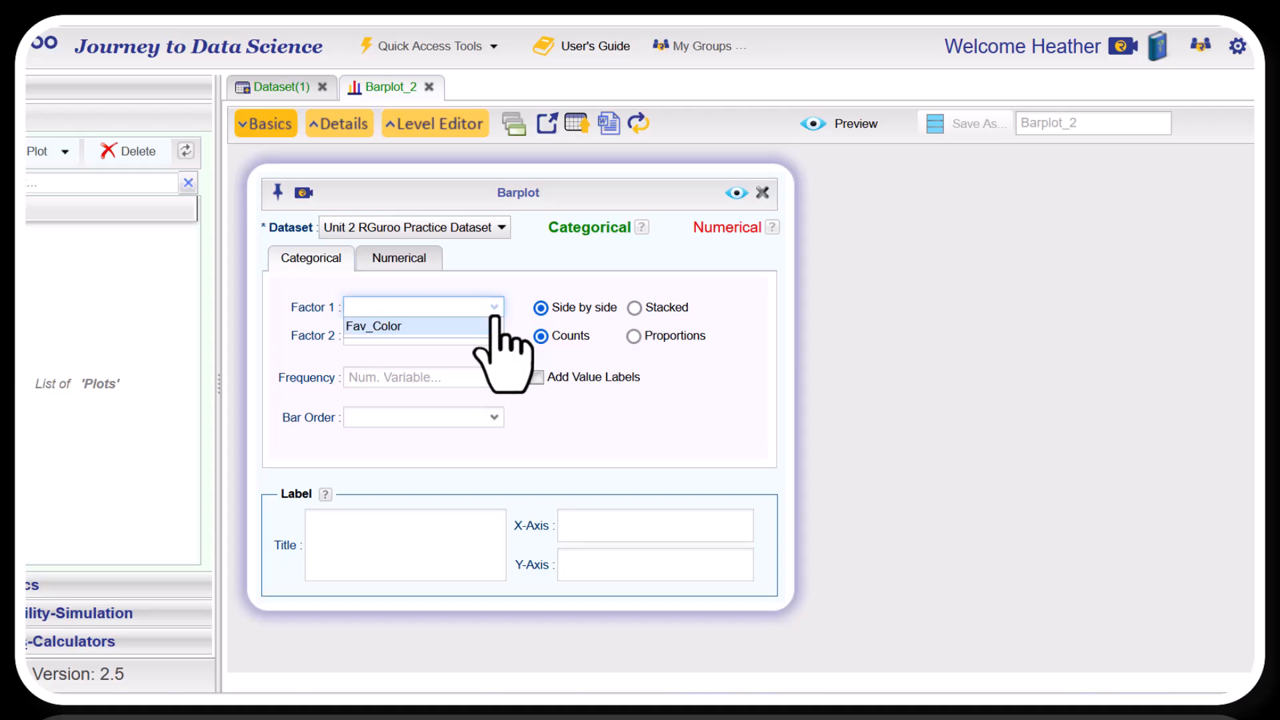
click(402, 327)
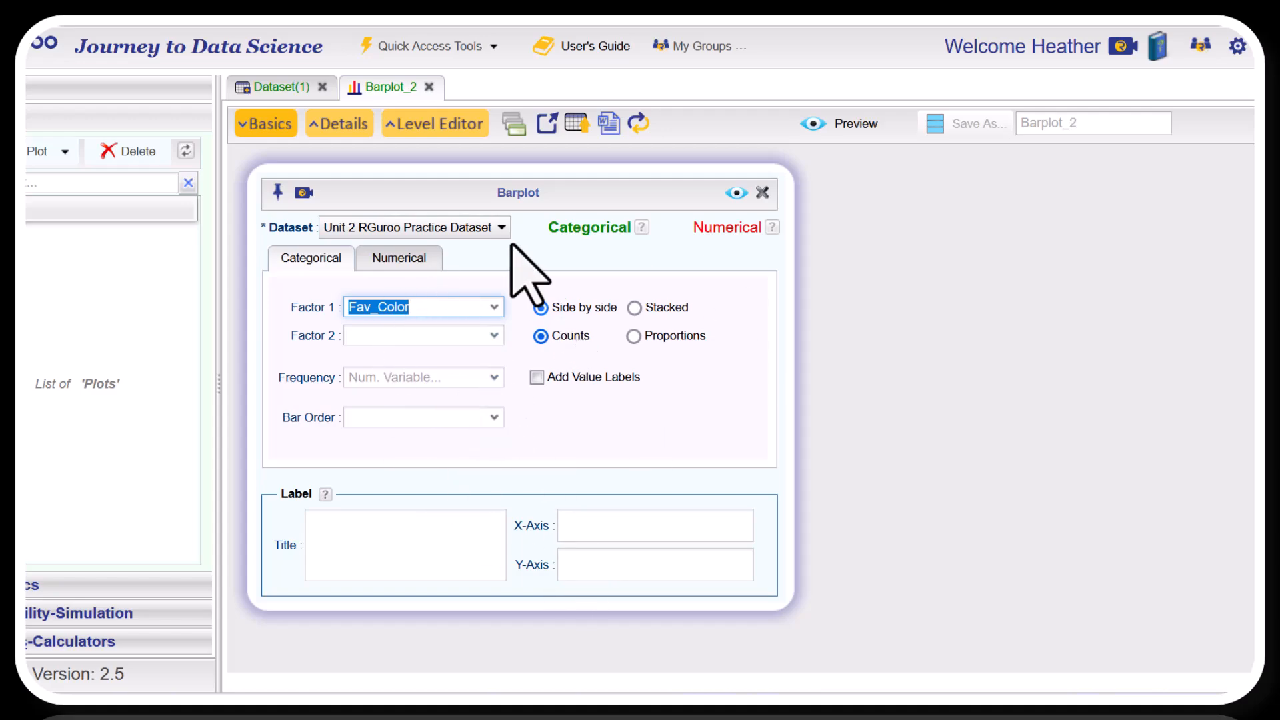
click(737, 193)
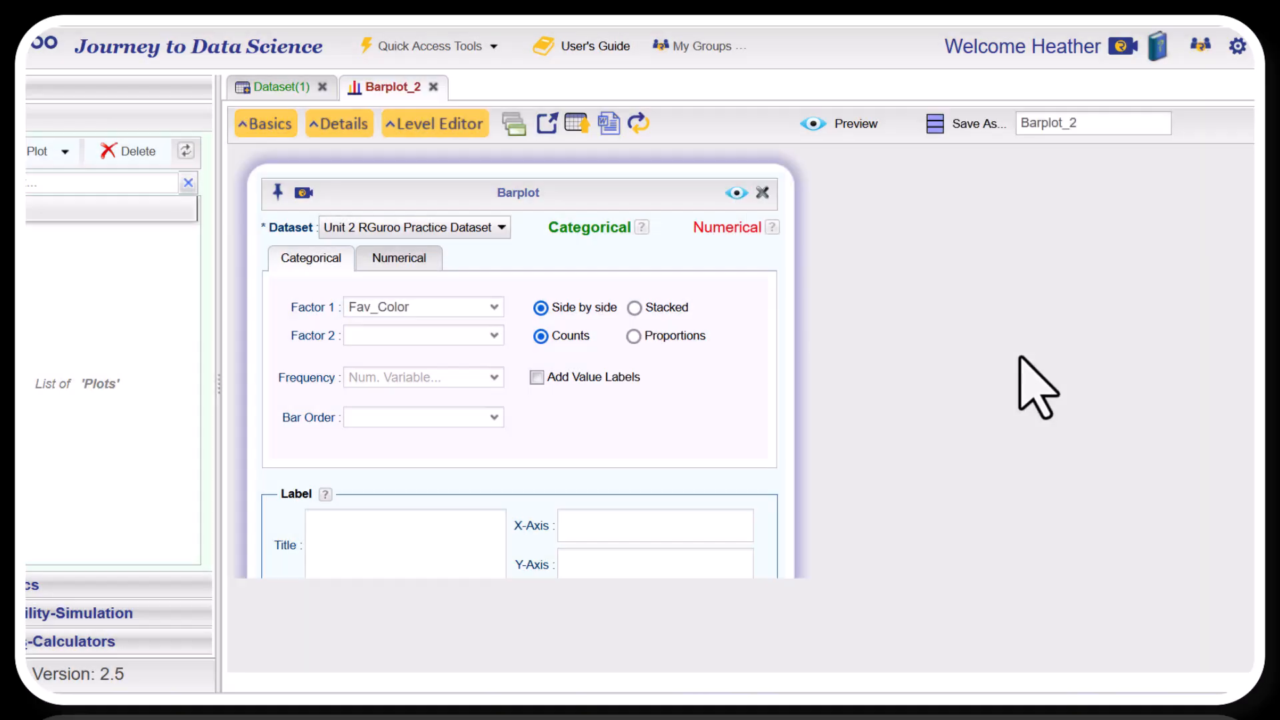
- Examine the Fav_Color bar plot's title, axis labels, and the bar height for each color category
scroll(970, 462, down, 3)
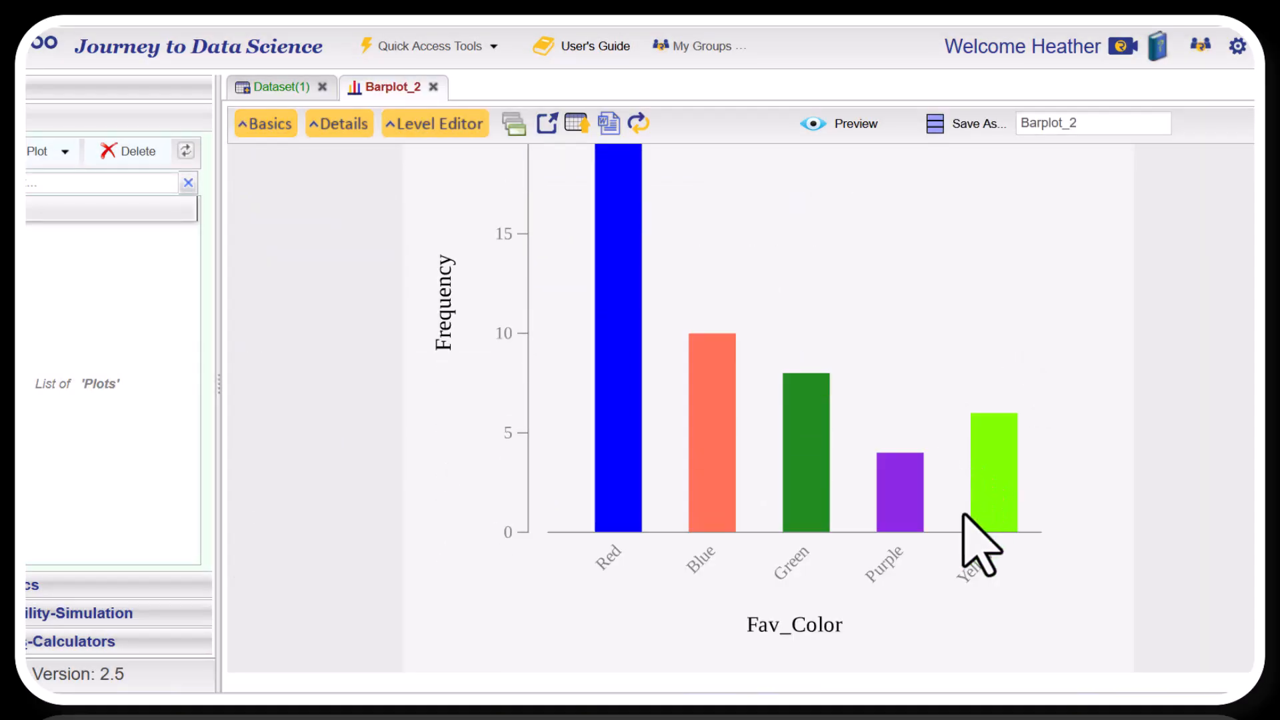
scroll(609, 651, up, 1)
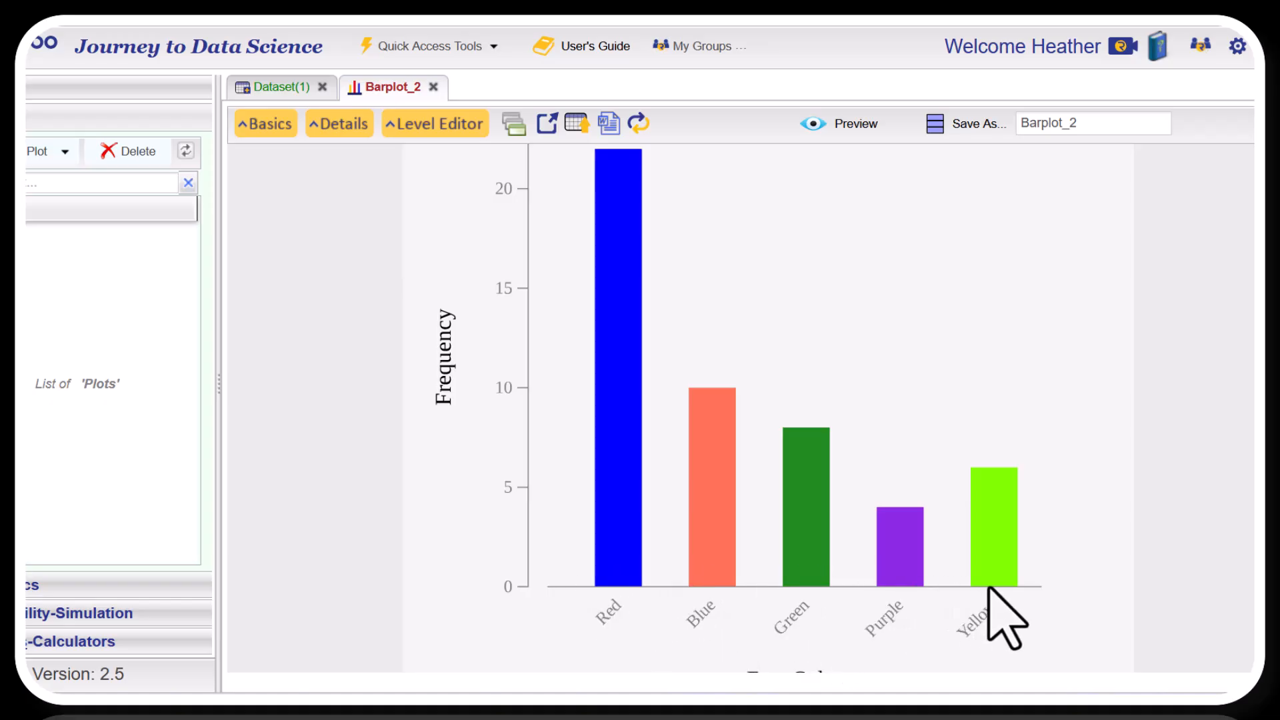
scroll(872, 623, down, 1)
scroll(806, 623, up, 3)
scroll(798, 620, down, 1)
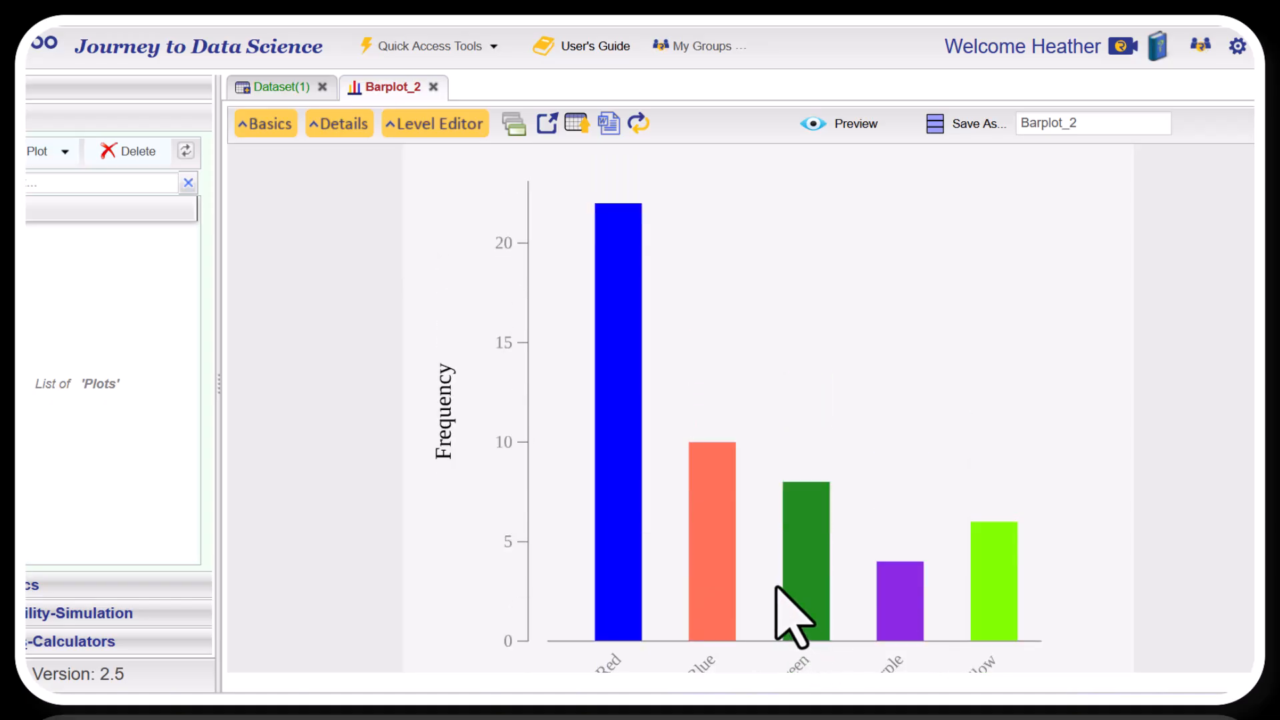
scroll(767, 584, down, 1)
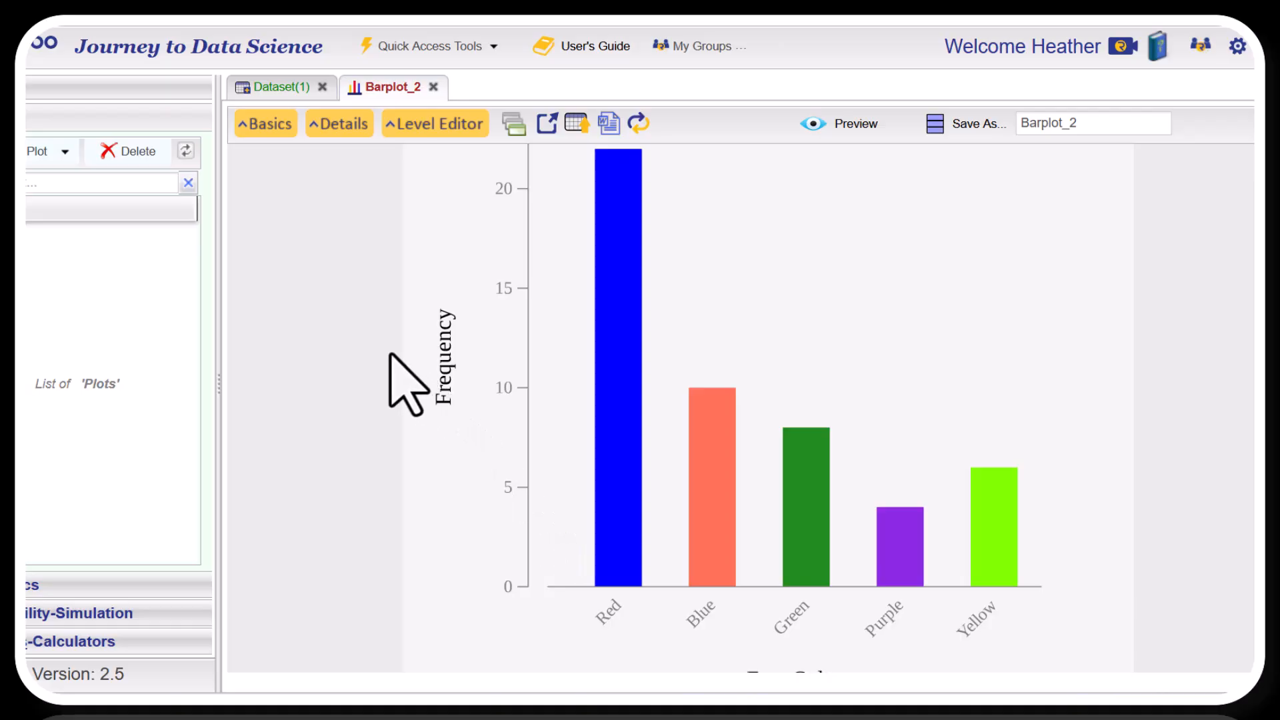
scroll(594, 489, up, 2)
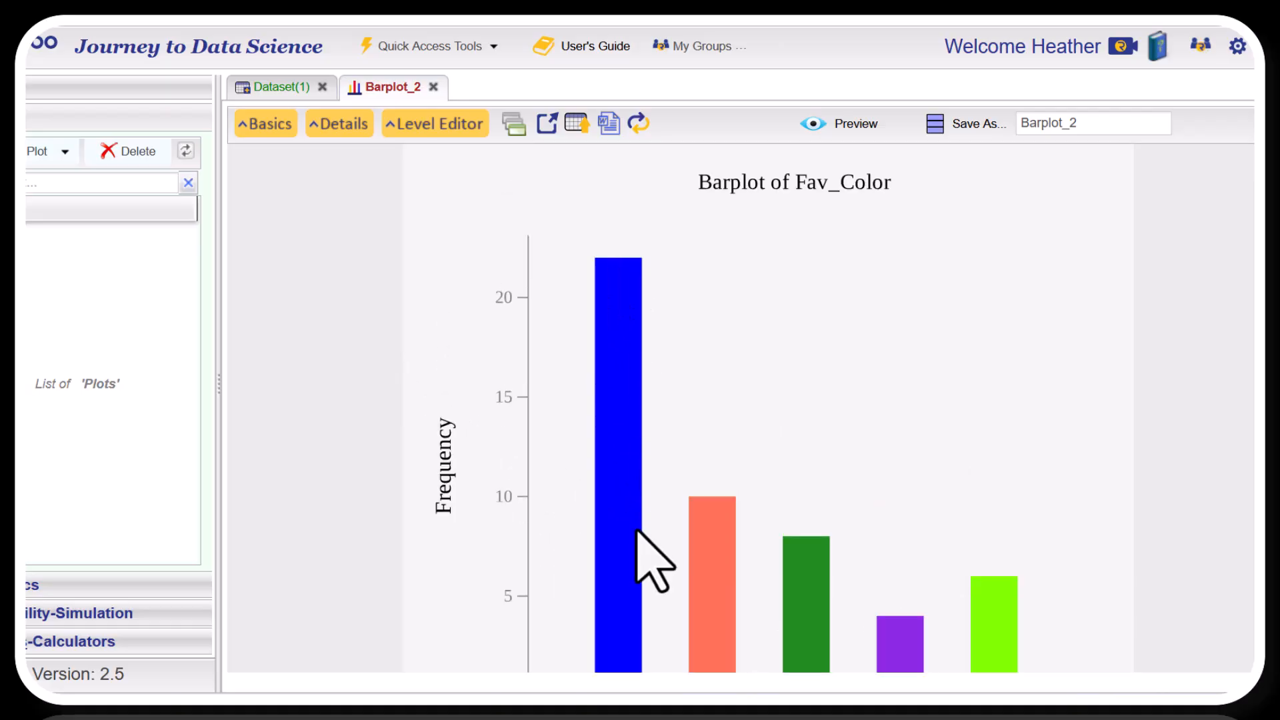
scroll(636, 533, down, 3)
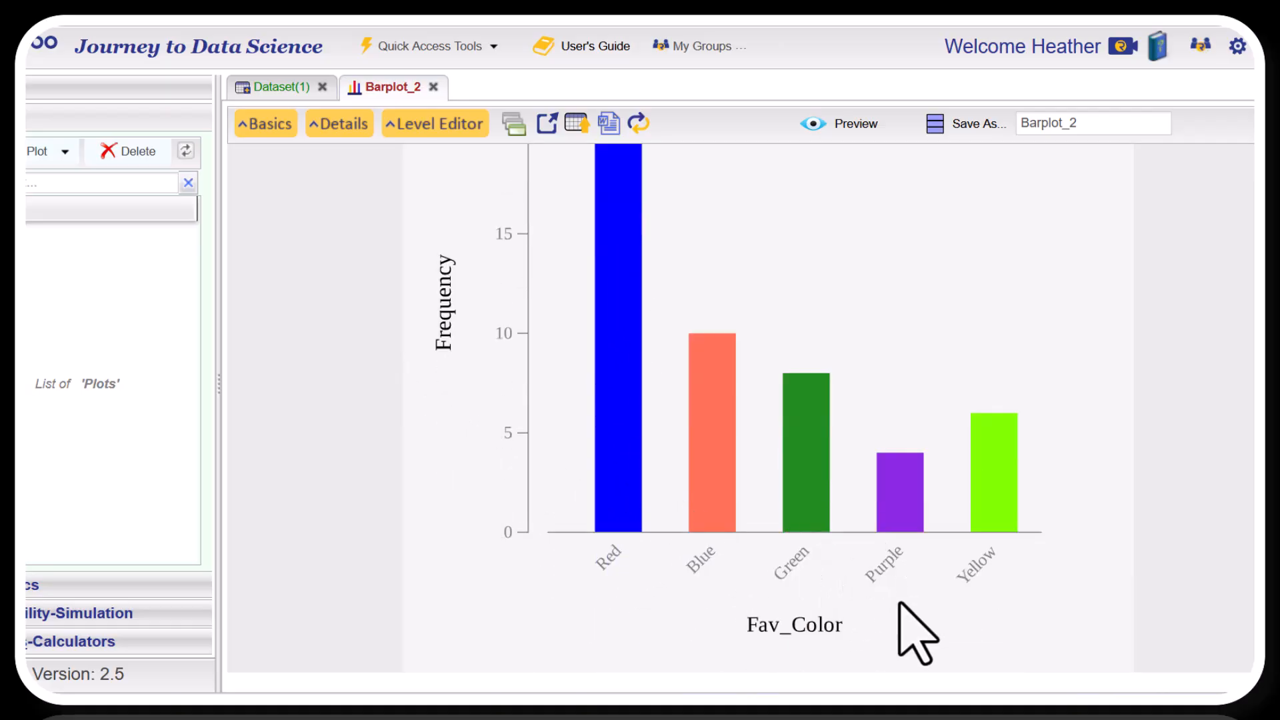
- Add value labels to the bars and preview the updated plot
double_click(644, 366)
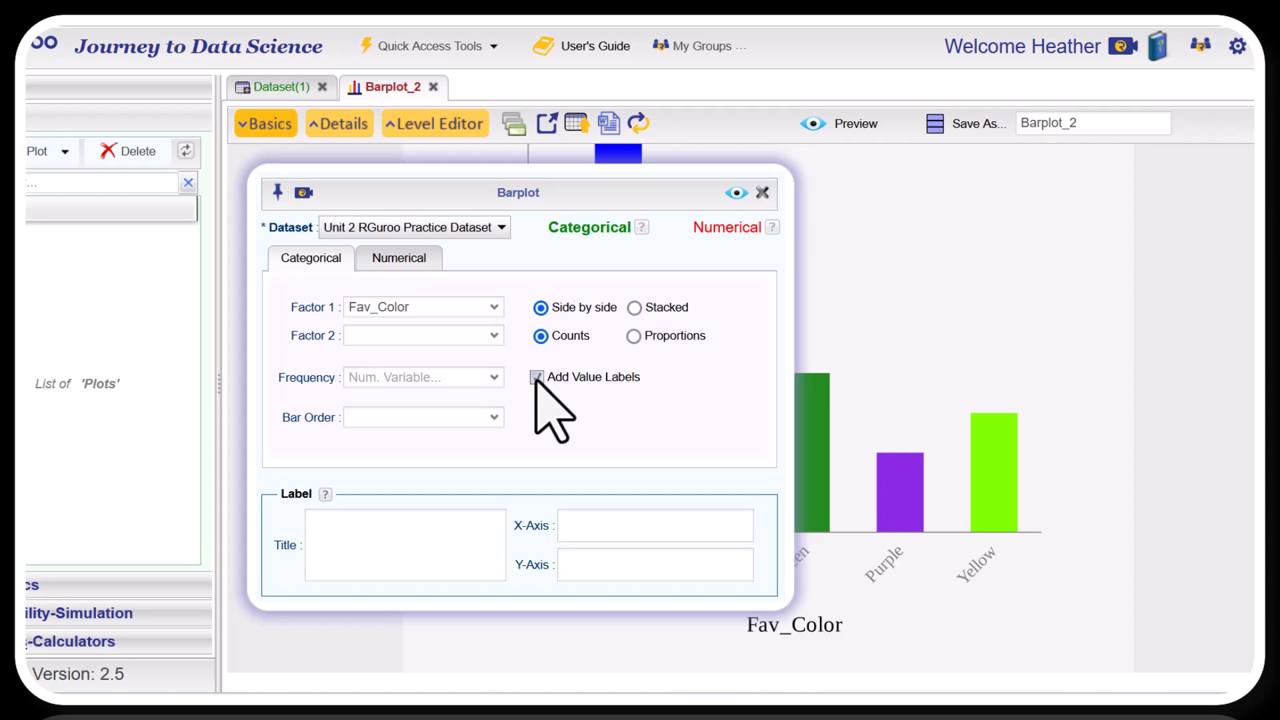
click(737, 194)
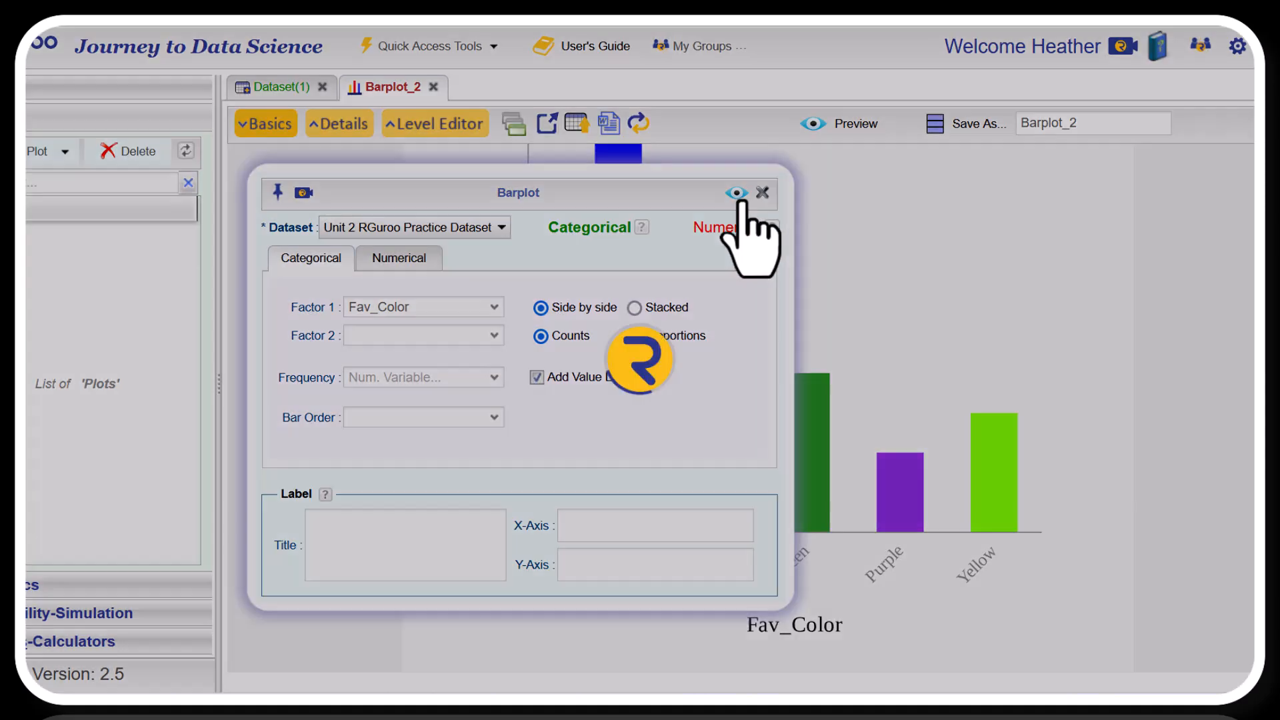
scroll(641, 396, down, 3)
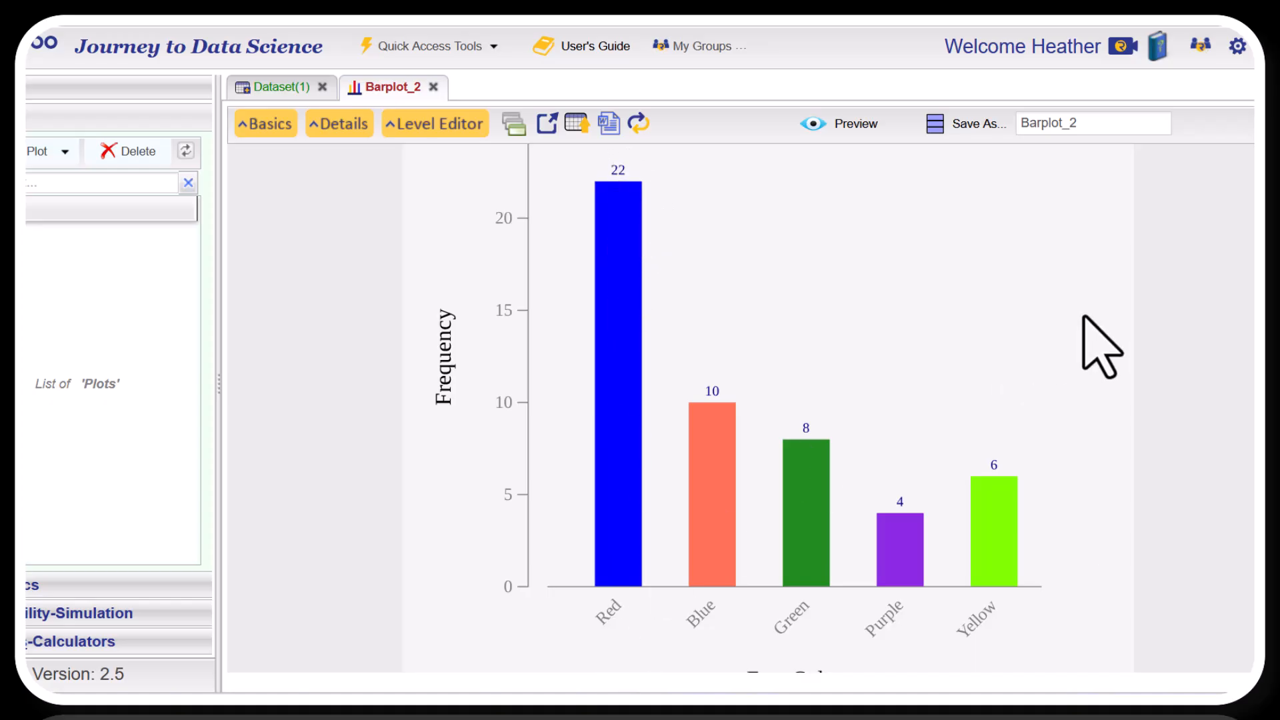
- Redraw the bar plot with the title left blank and check its default title
click(260, 125)
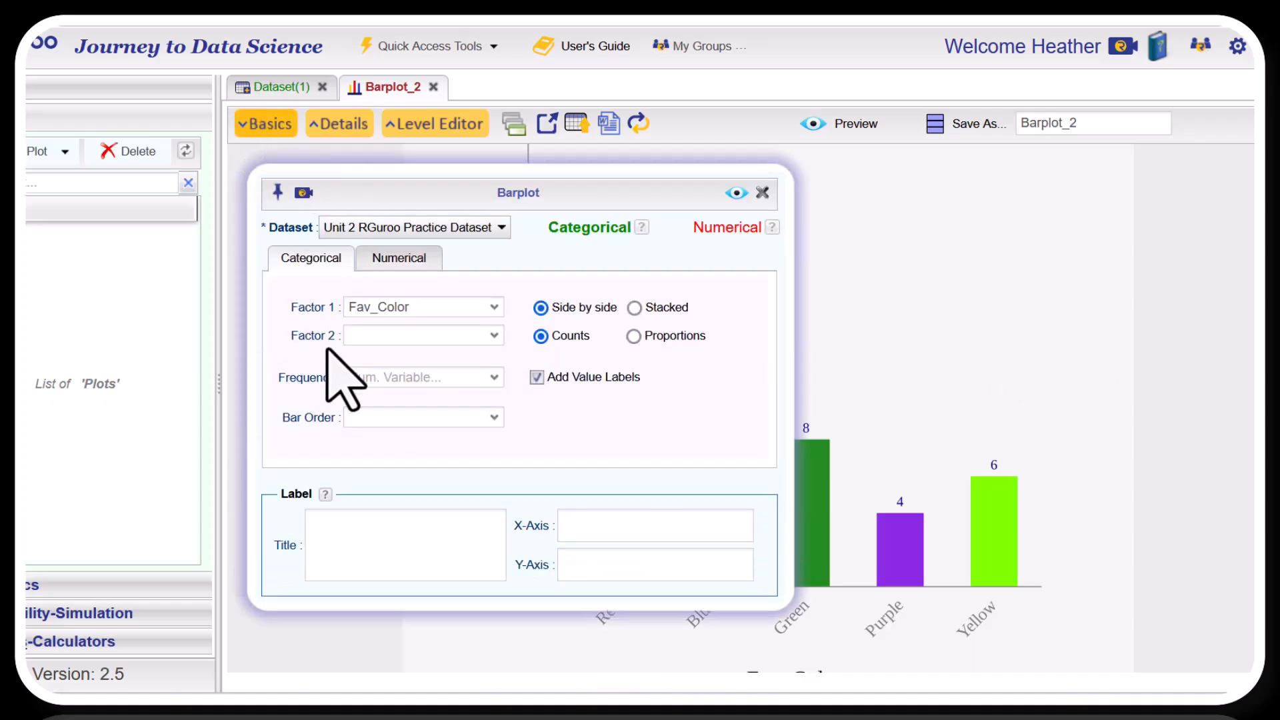
click(356, 547)
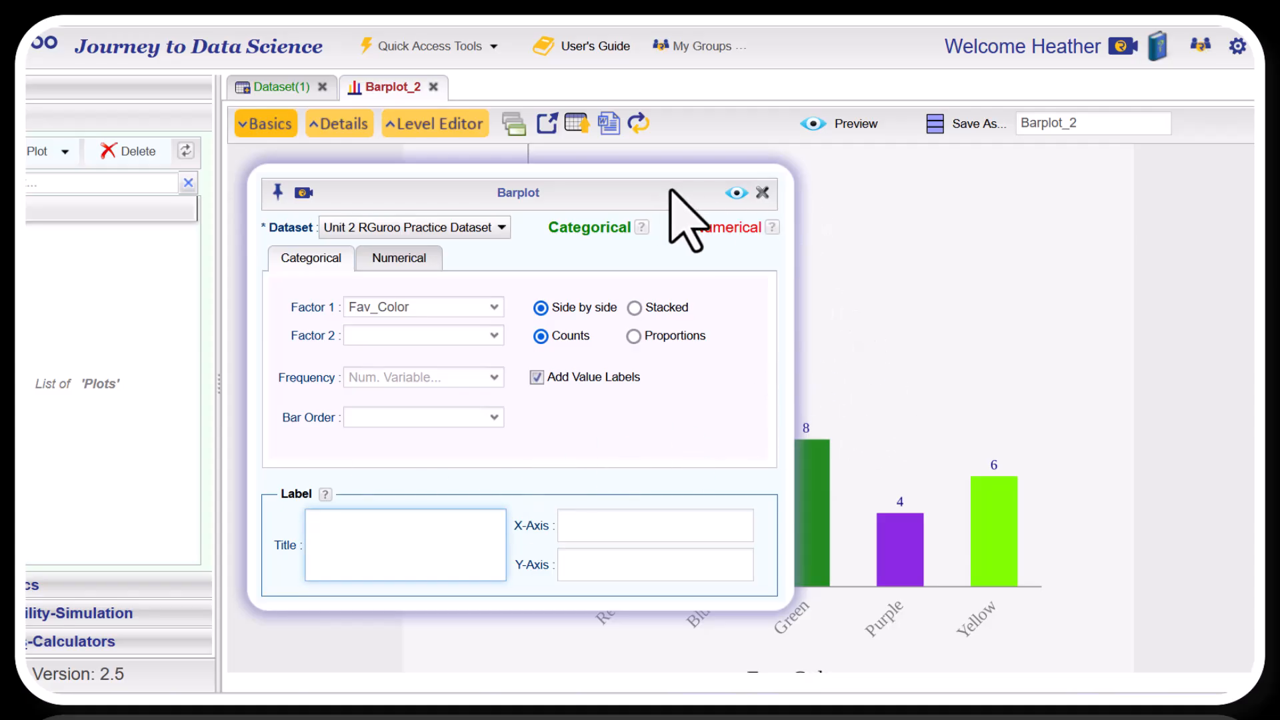
click(736, 194)
click(589, 401)
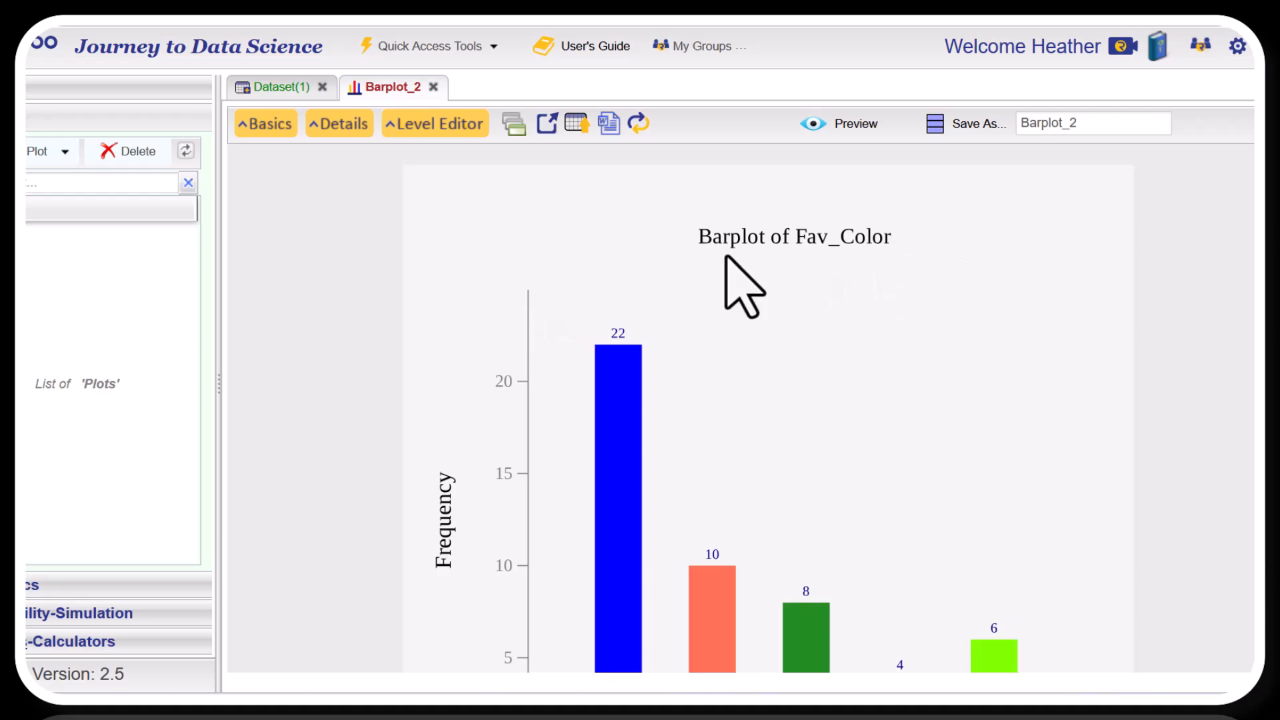
- Set the plot title to "Favorite Color of 50 Students" and preview the bar plot
click(266, 124)
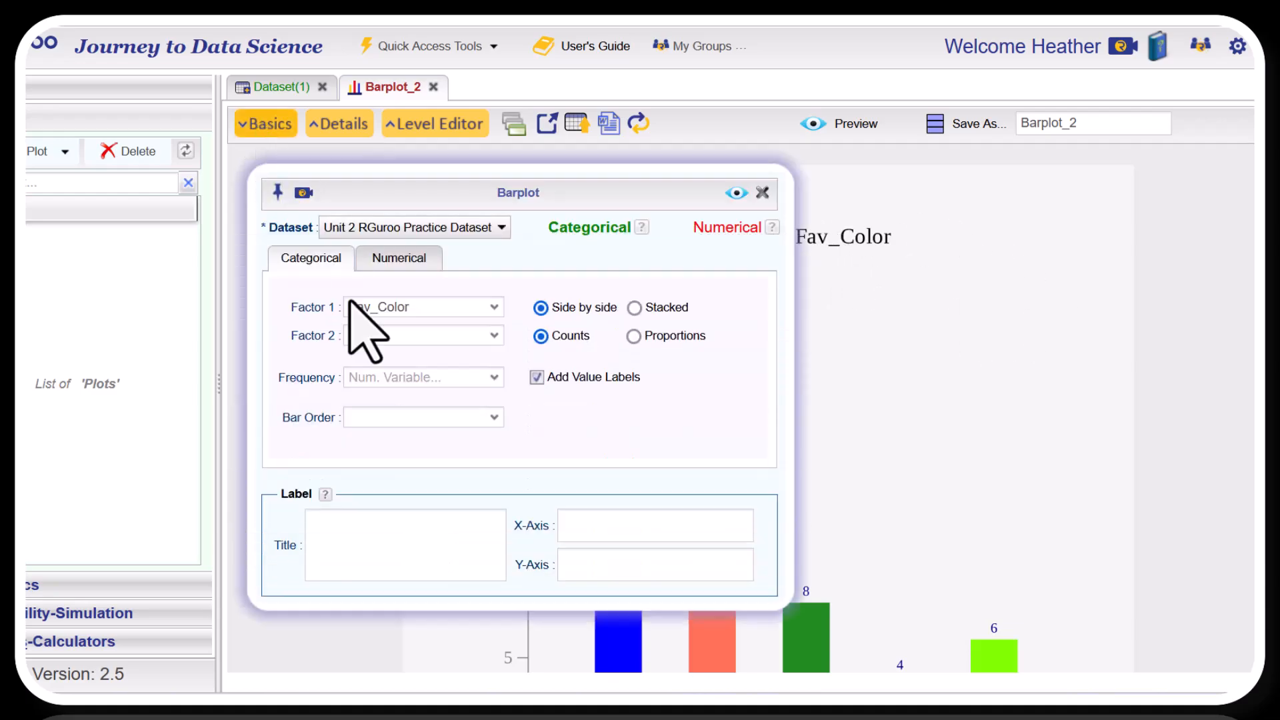
click(360, 531)
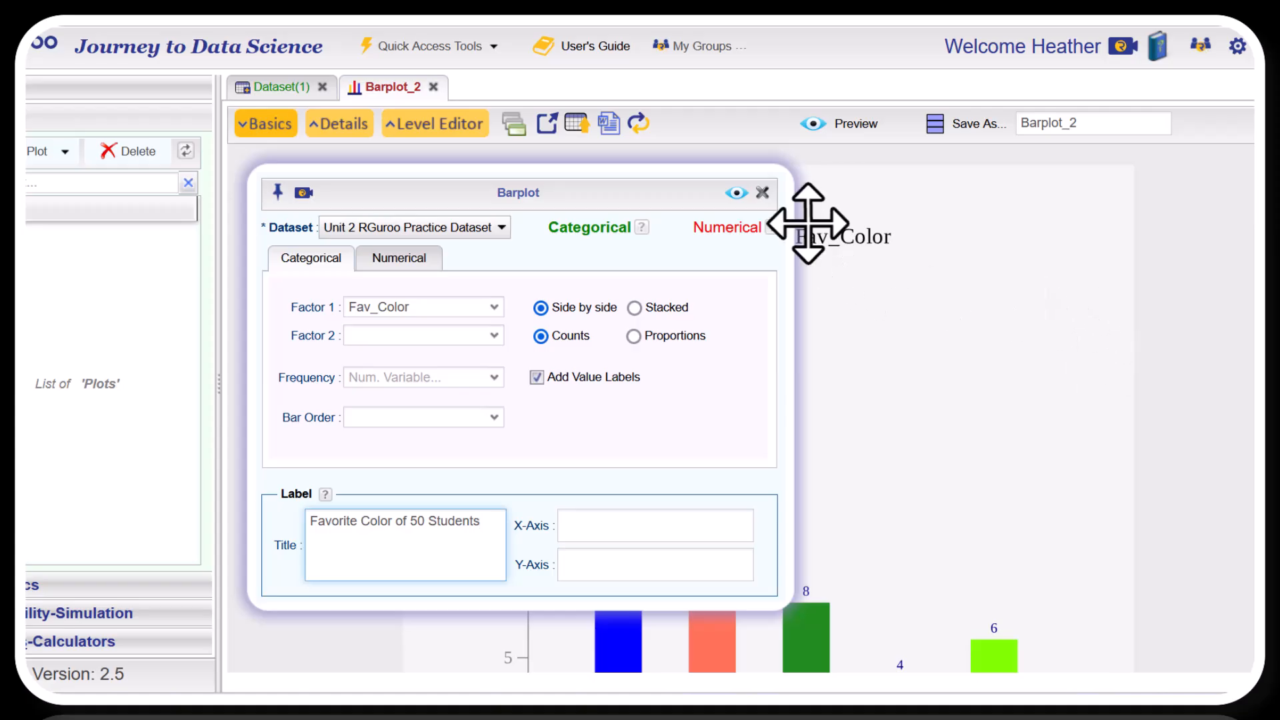
click(736, 204)
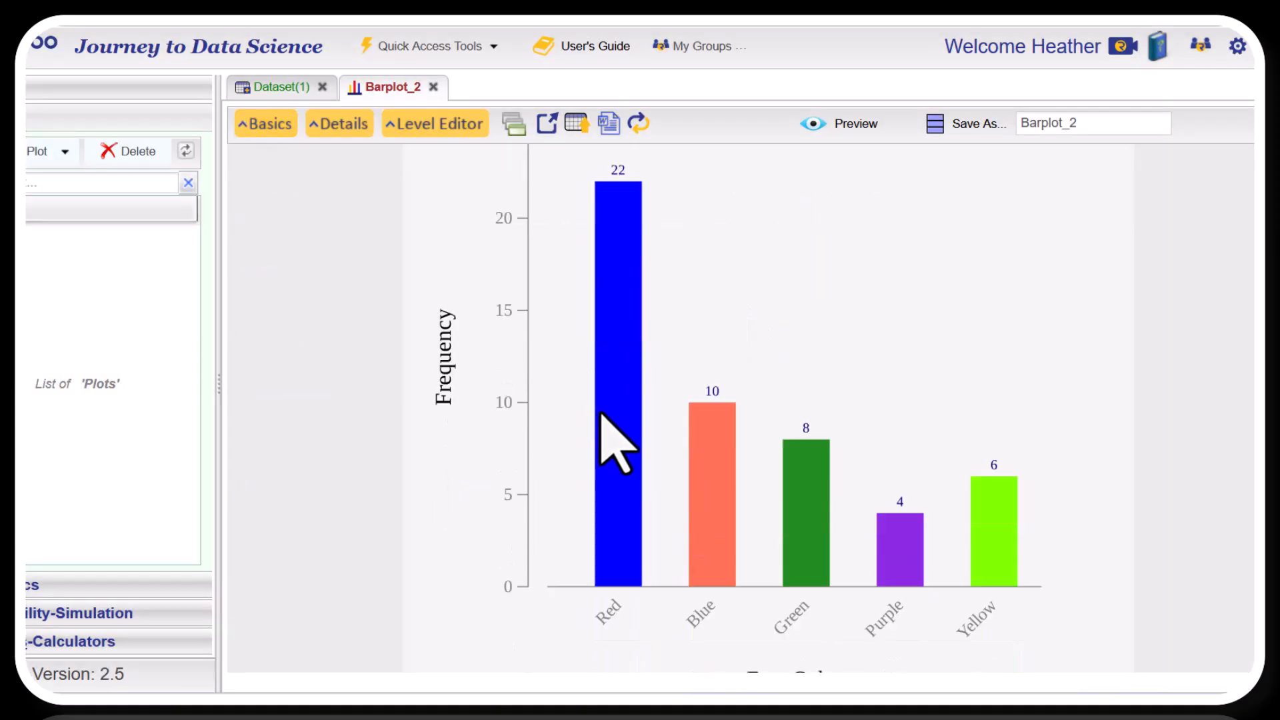
scroll(604, 414, up, 2)
scroll(846, 477, down, 4)
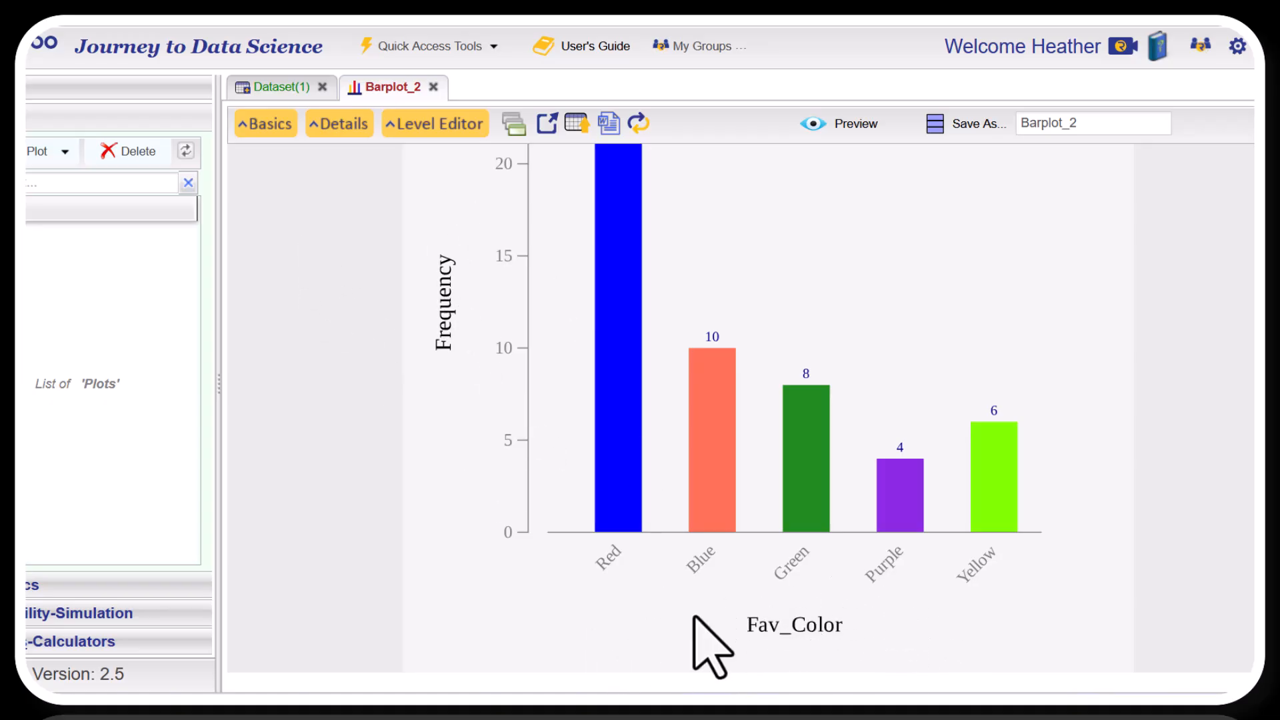
- Label the X-axis "Favorite Color" and preview the bar plot
click(266, 124)
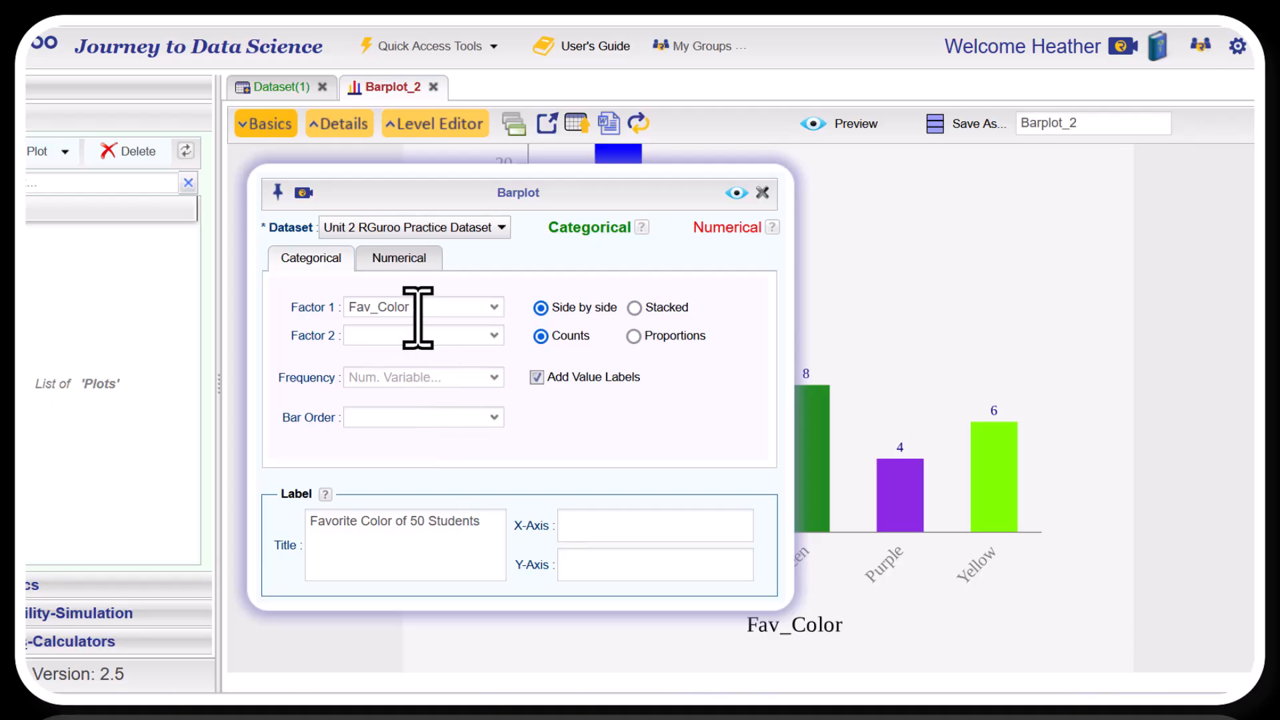
drag(418, 308, 272, 294)
click(650, 526)
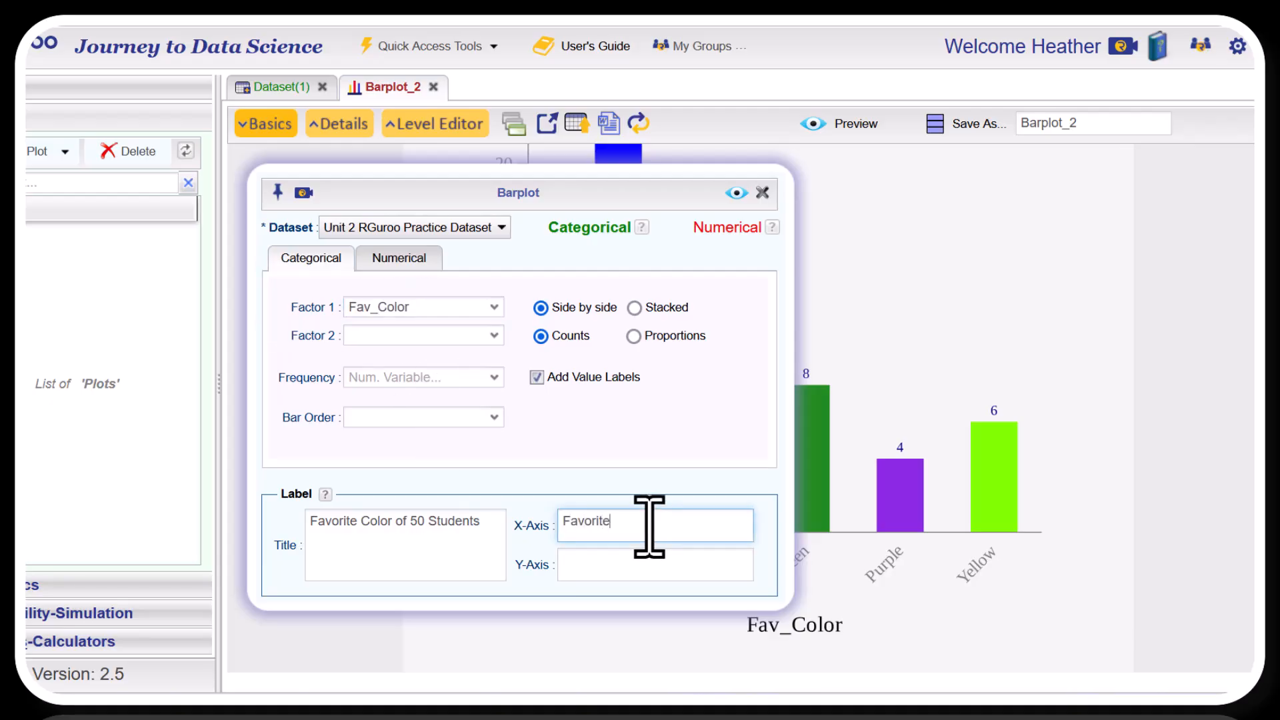
click(737, 194)
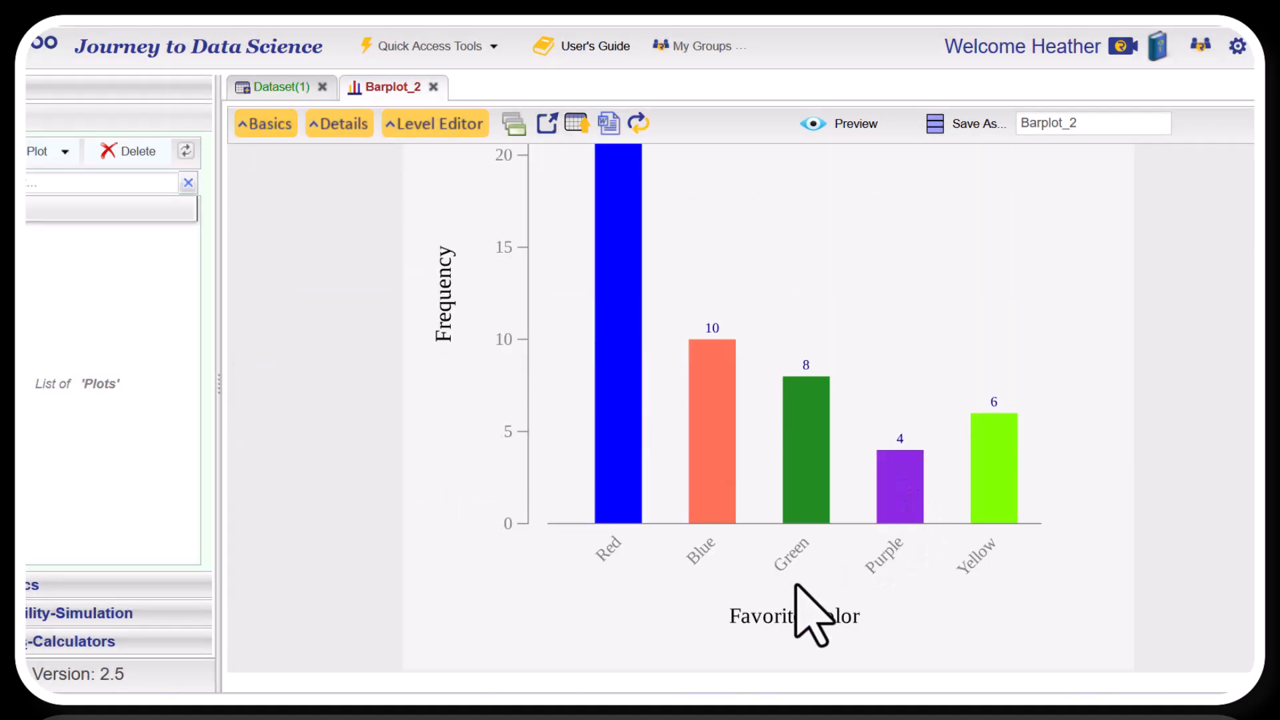
scroll(800, 587, up, 3)
- Change the bars from counts to proportions, then preview the plot and examine its proportion axis and value labels
click(1067, 317)
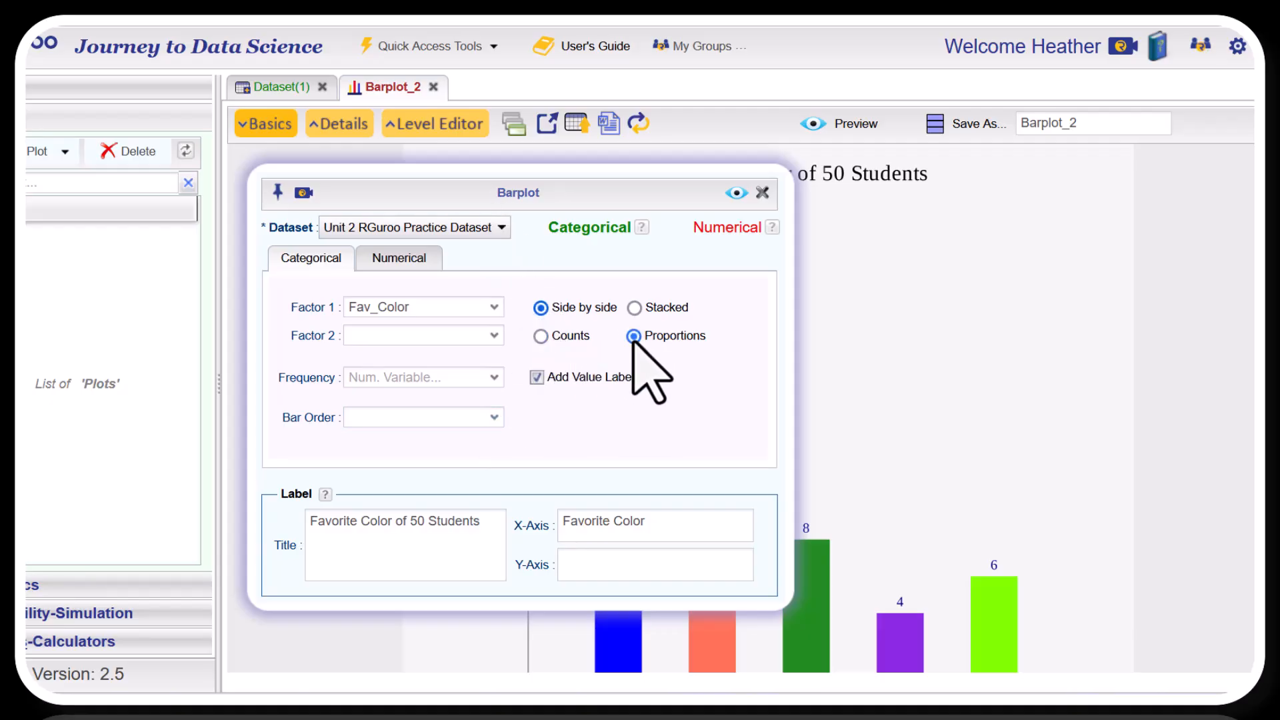
click(736, 193)
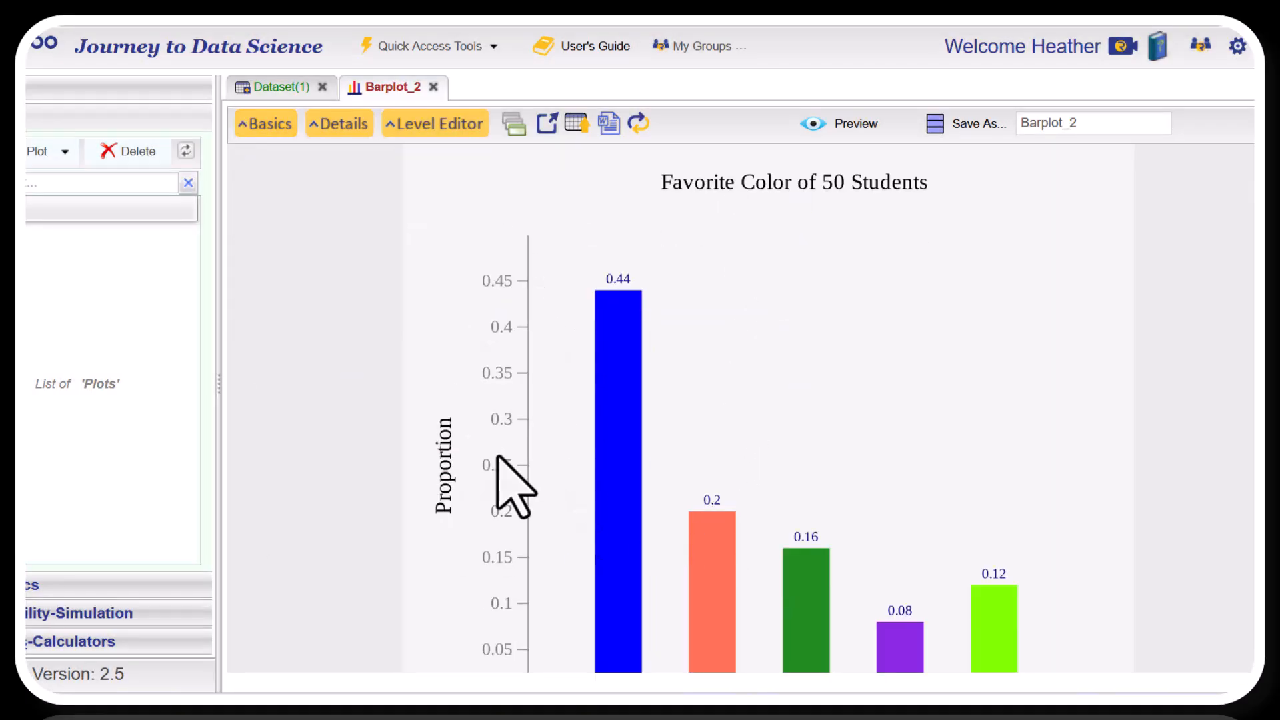
scroll(507, 358, down, 1)
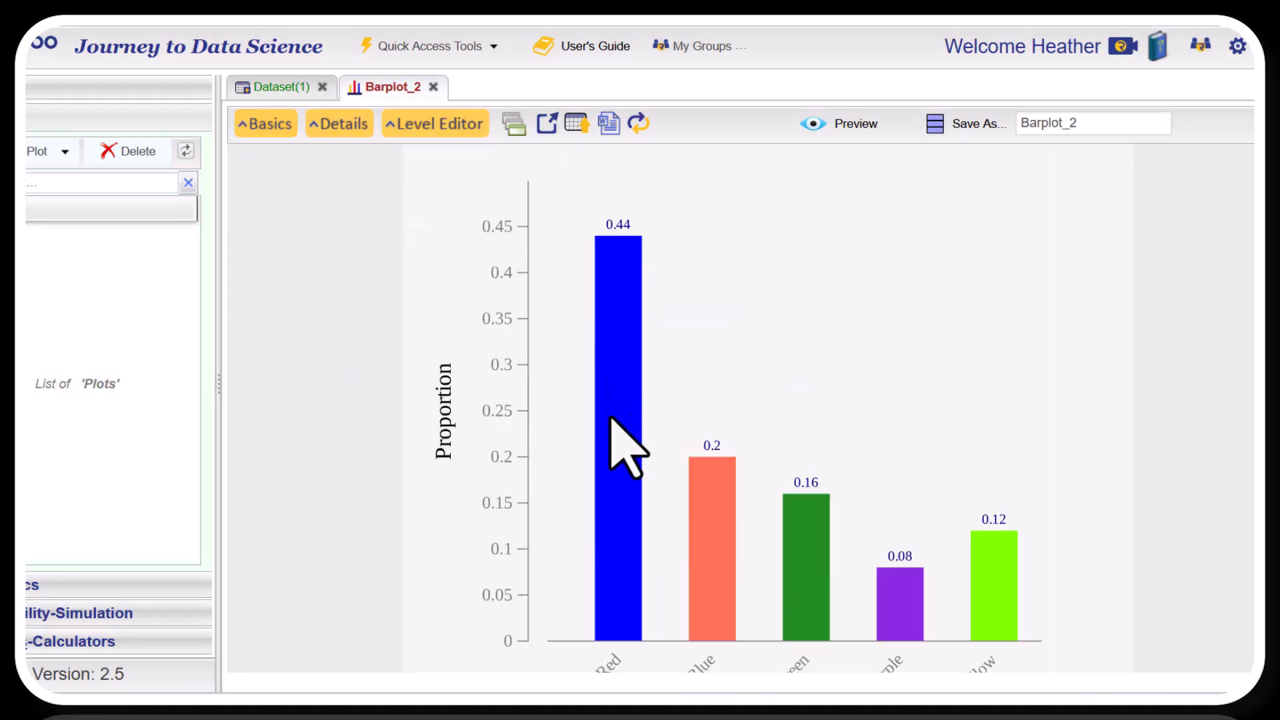
scroll(611, 418, up, 2)
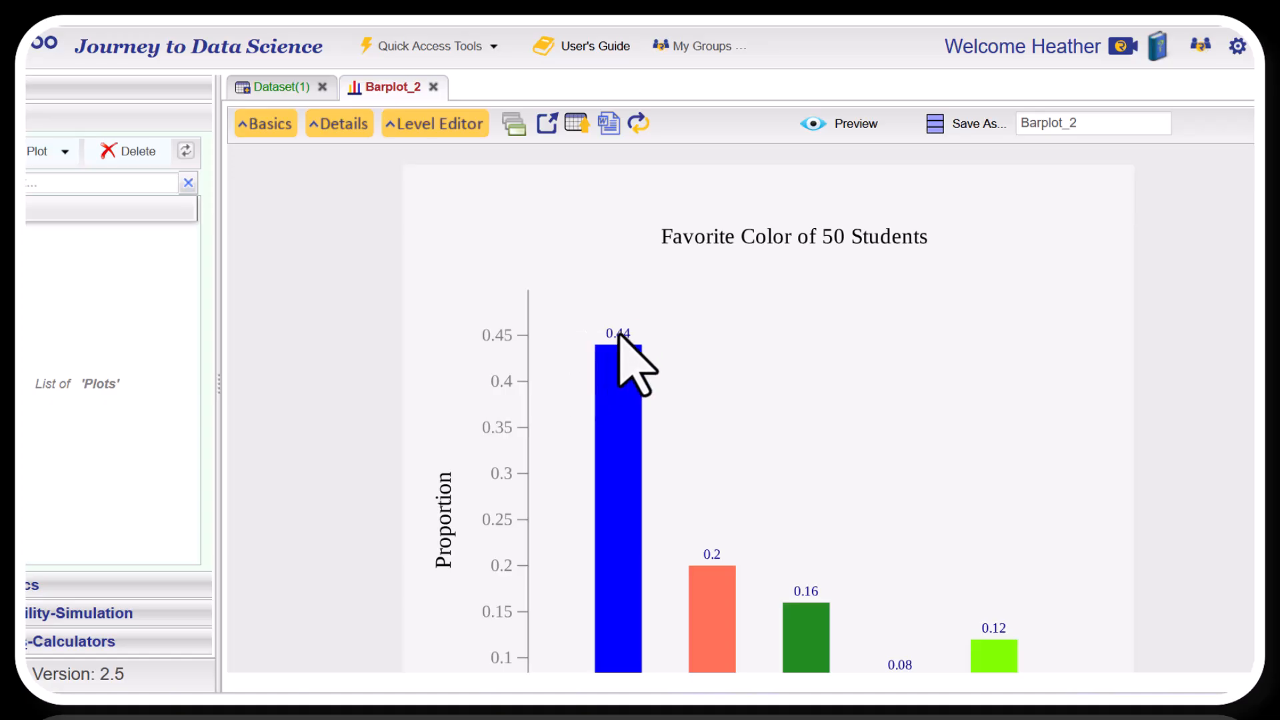
scroll(614, 426, down, 4)
scroll(600, 578, up, 4)
scroll(632, 374, down, 4)
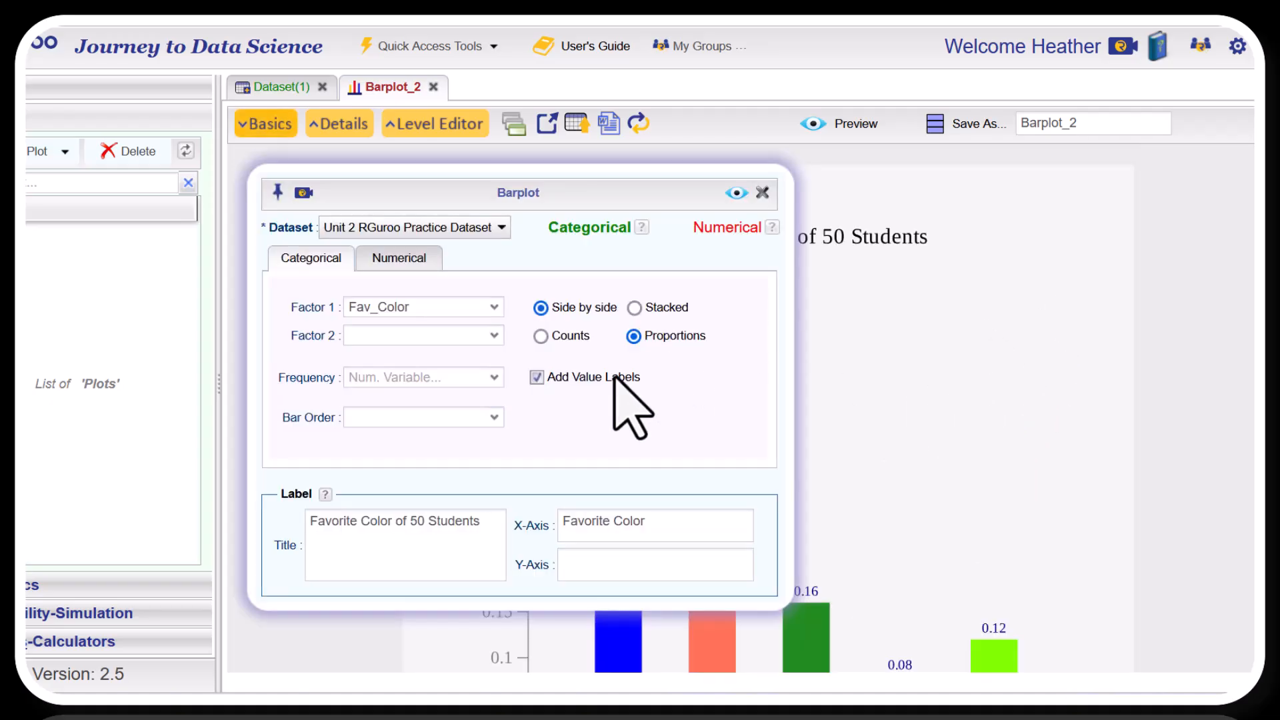
- Set the bar order to Decreasing Value and preview the sorted proportion bars
click(489, 419)
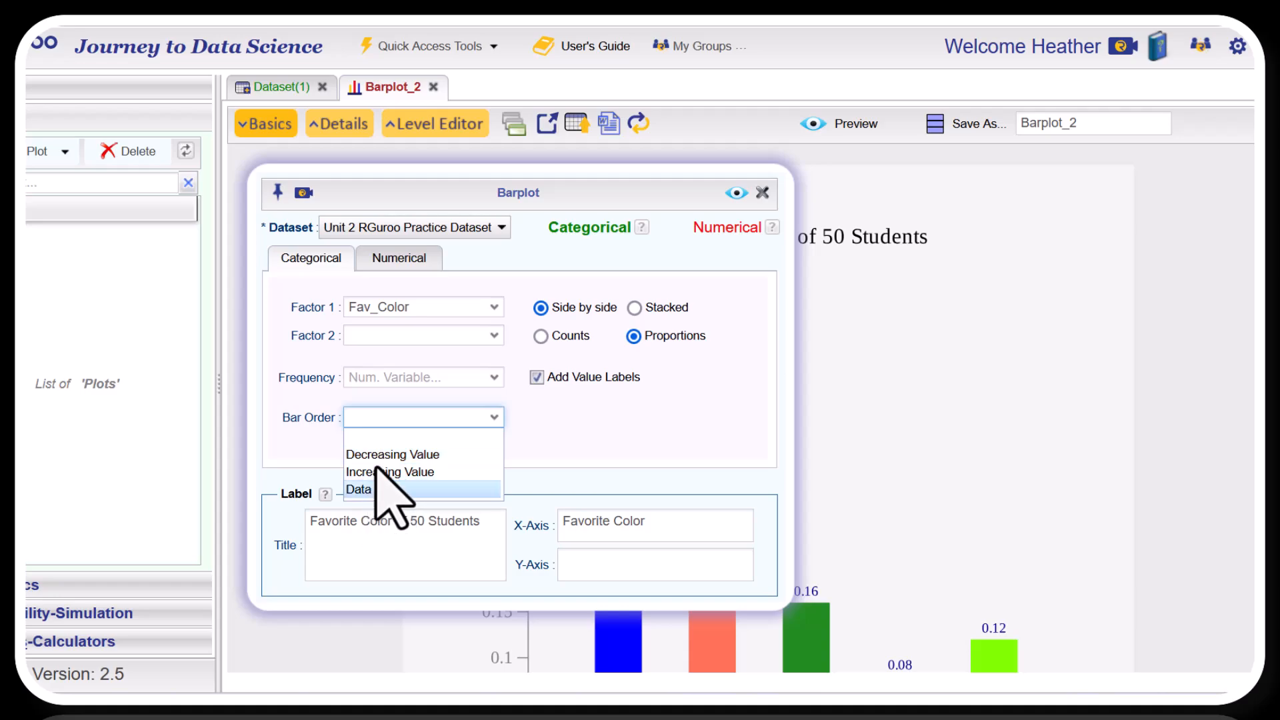
click(379, 454)
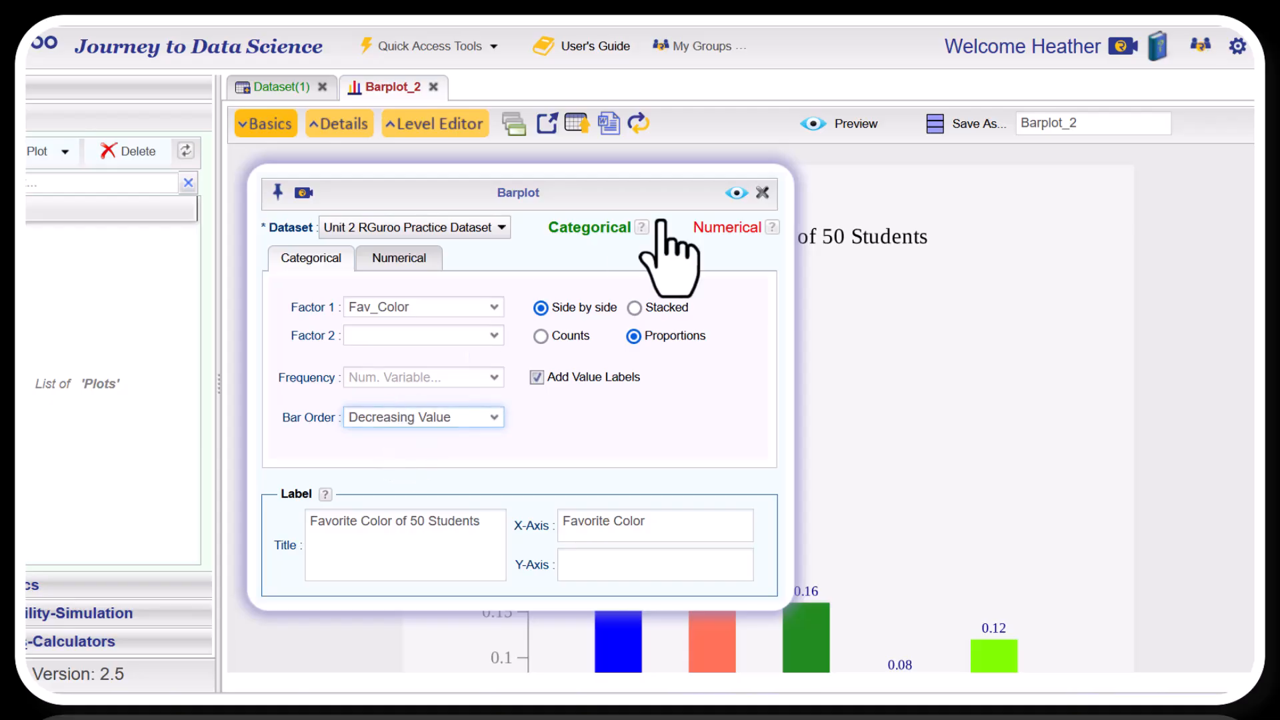
click(737, 192)
scroll(634, 420, down, 2)
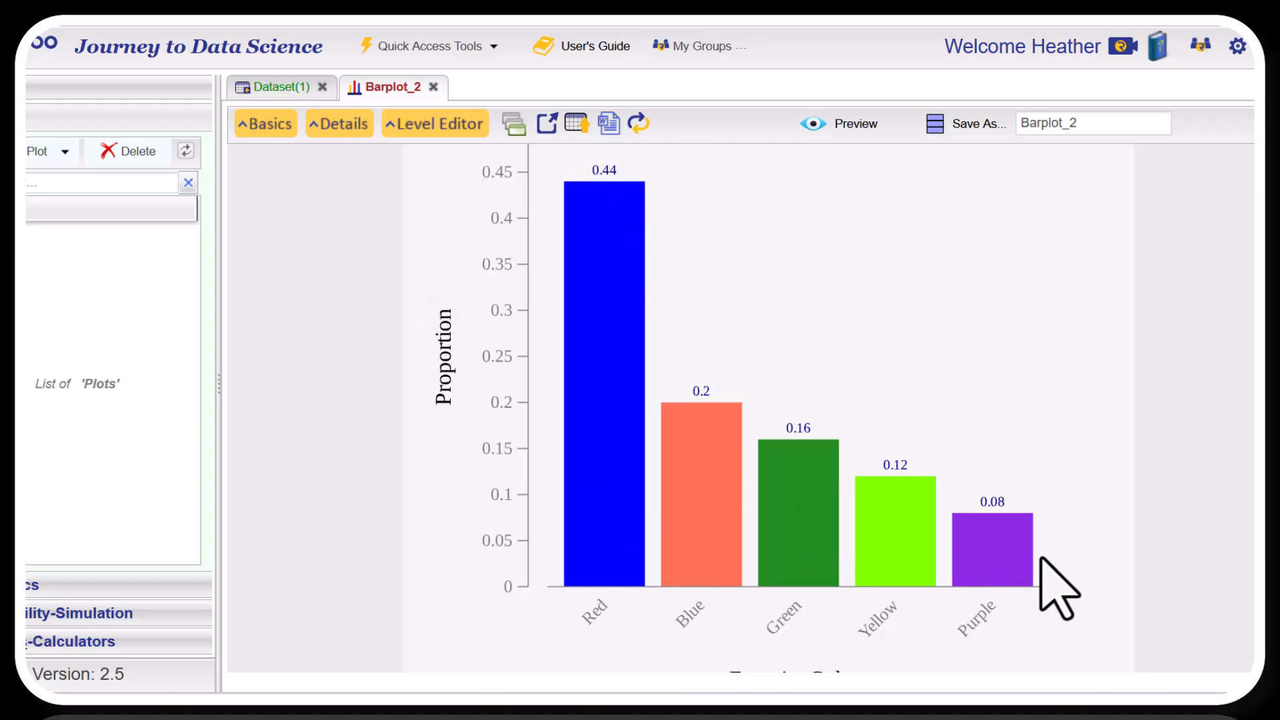
- Set the bar order to Data and preview the bar plot
click(279, 131)
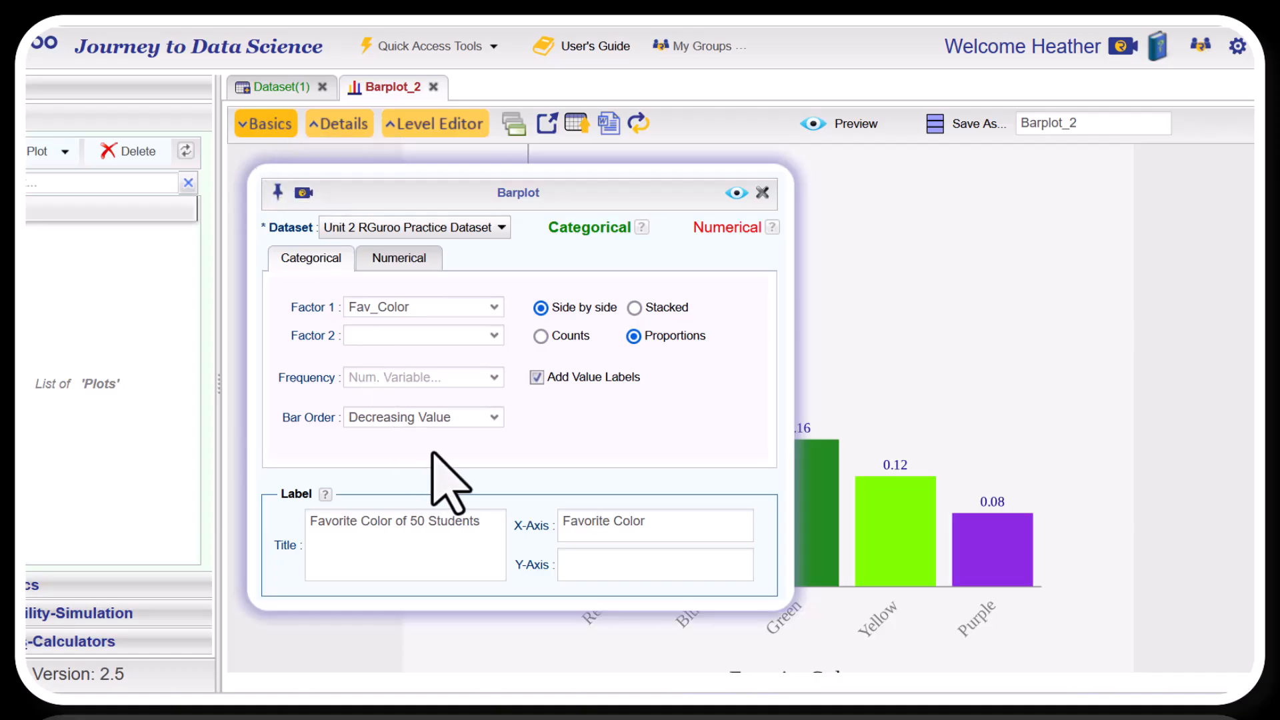
click(491, 420)
click(387, 490)
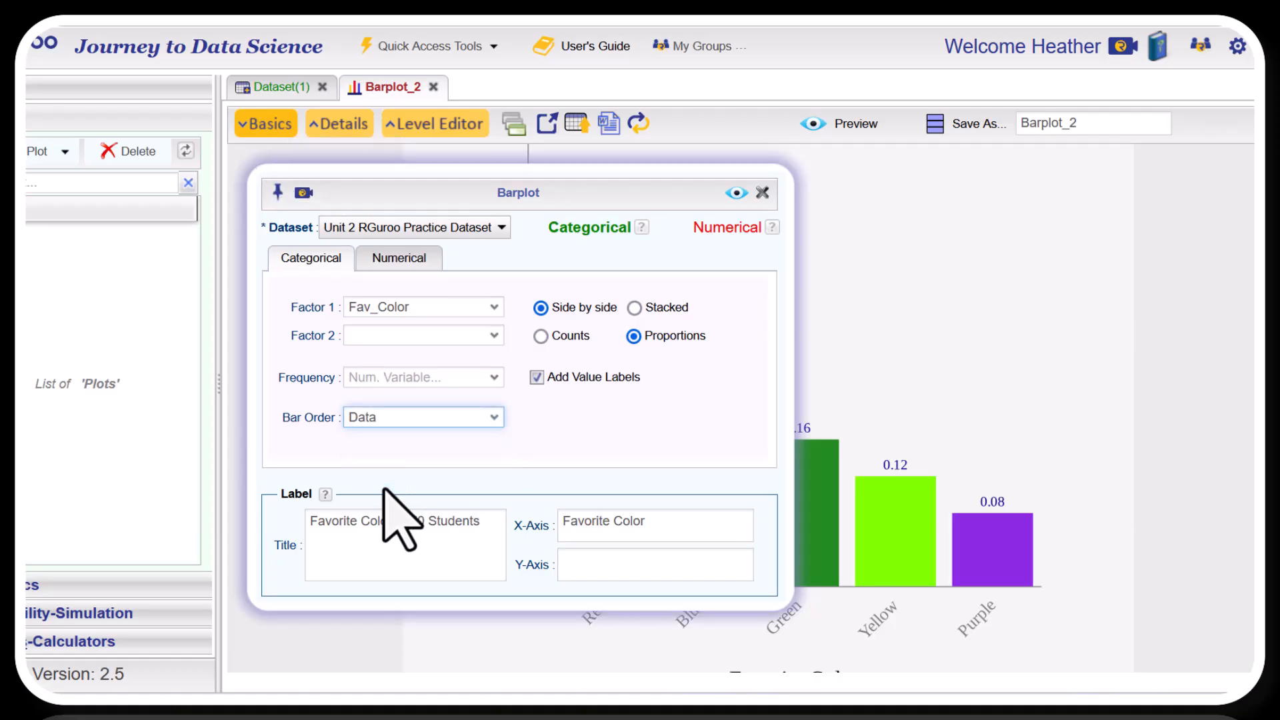
click(735, 195)
scroll(563, 470, down, 2)
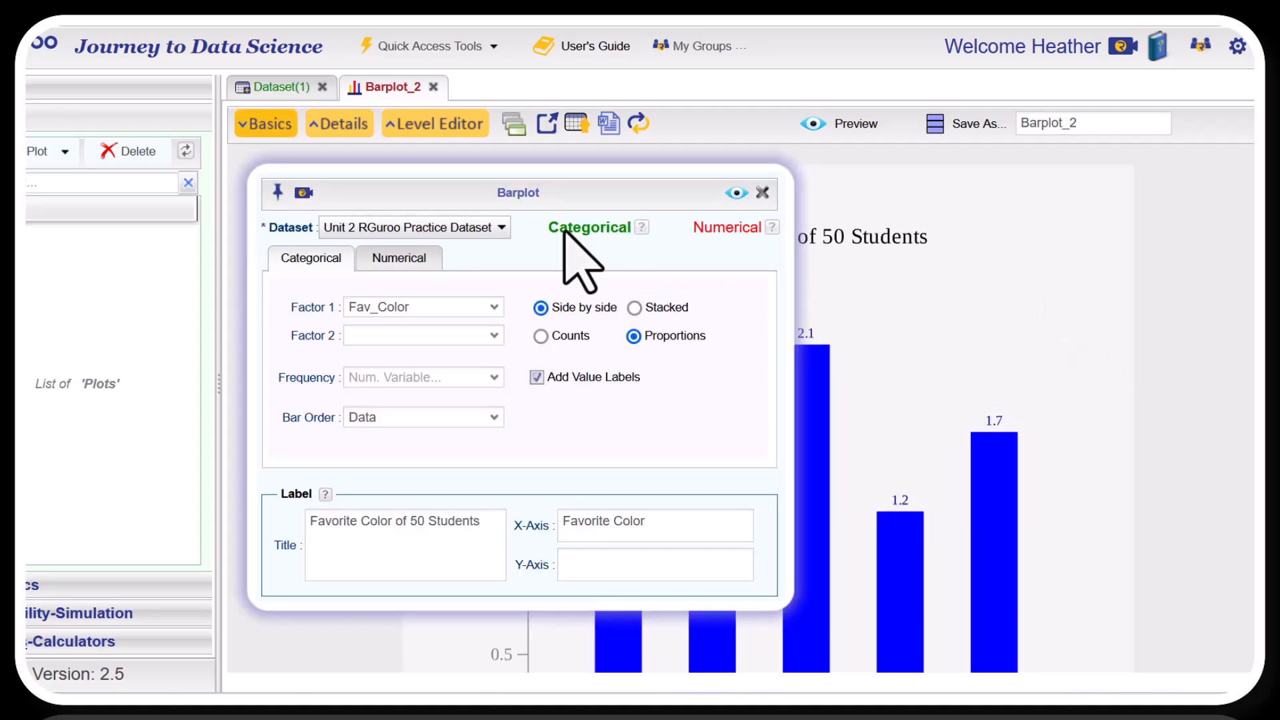
- Switch to the numerical bar plot settings and preview the mean of Siblings by Fav_Color with value labels
click(411, 261)
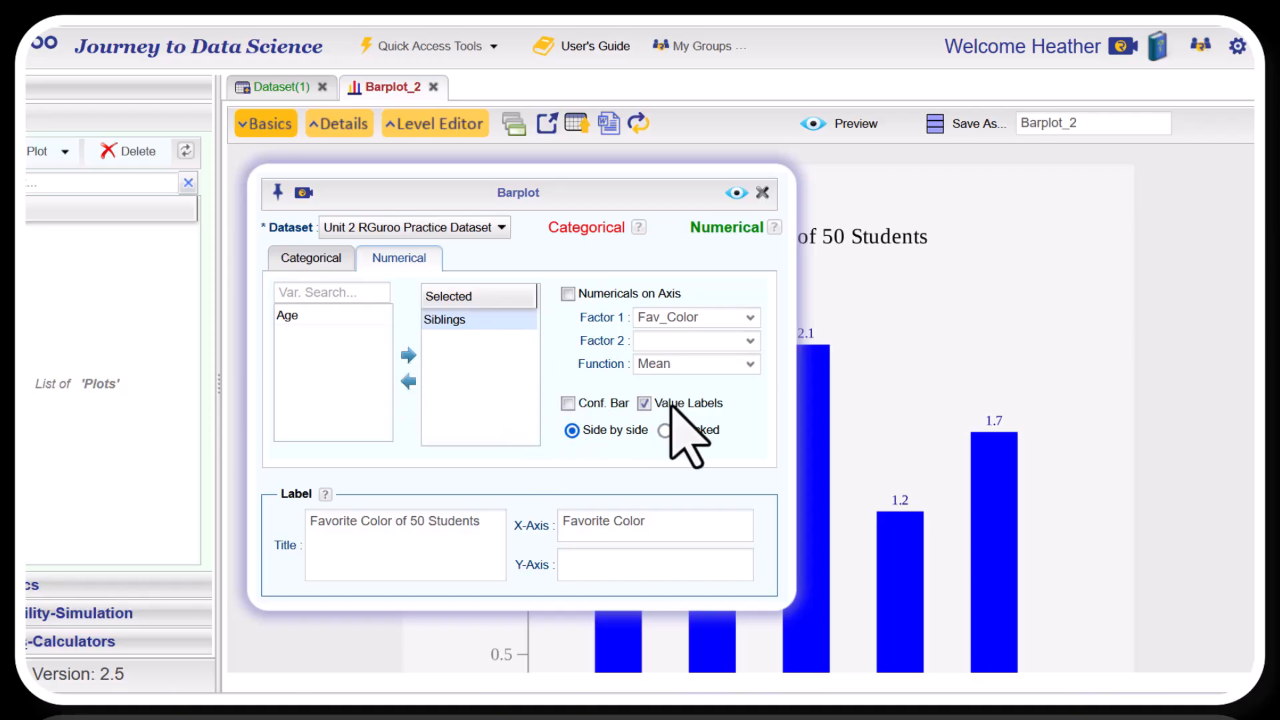
click(736, 193)
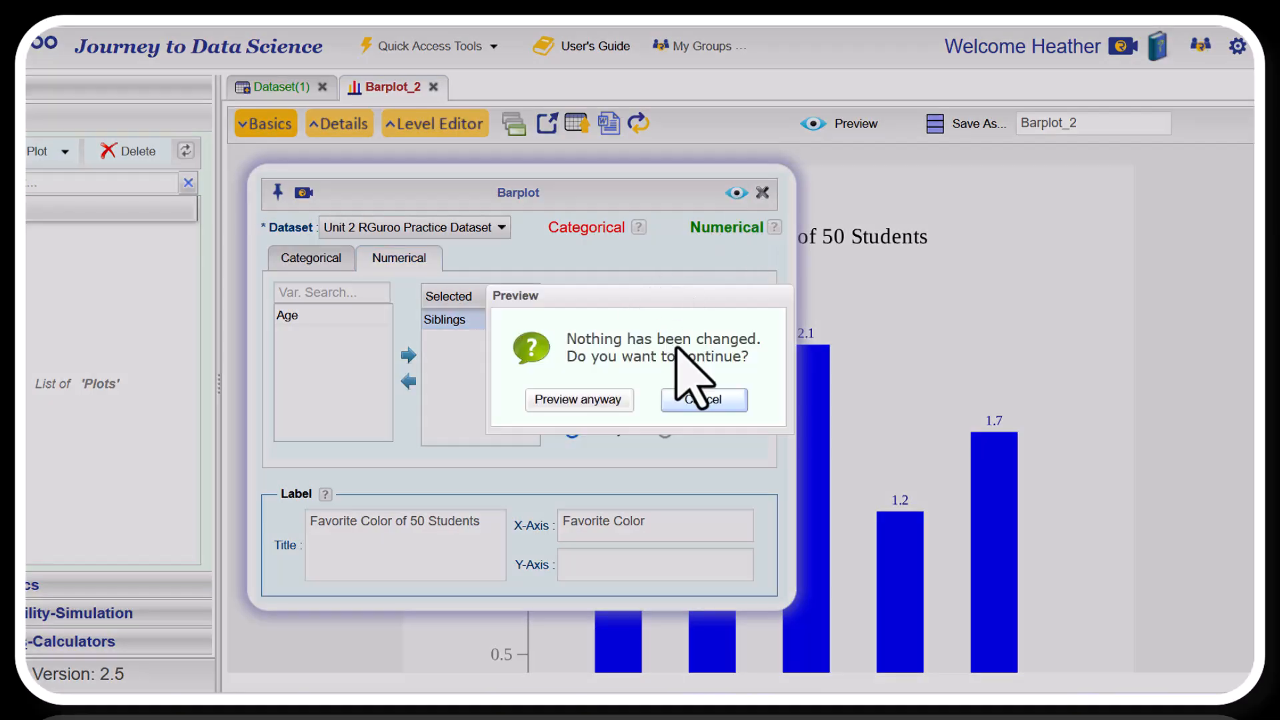
click(582, 403)
- Examine the numerical bar plot's title, Mean of Siblings axis, value labels and favorite color categories
scroll(658, 443, down, 3)
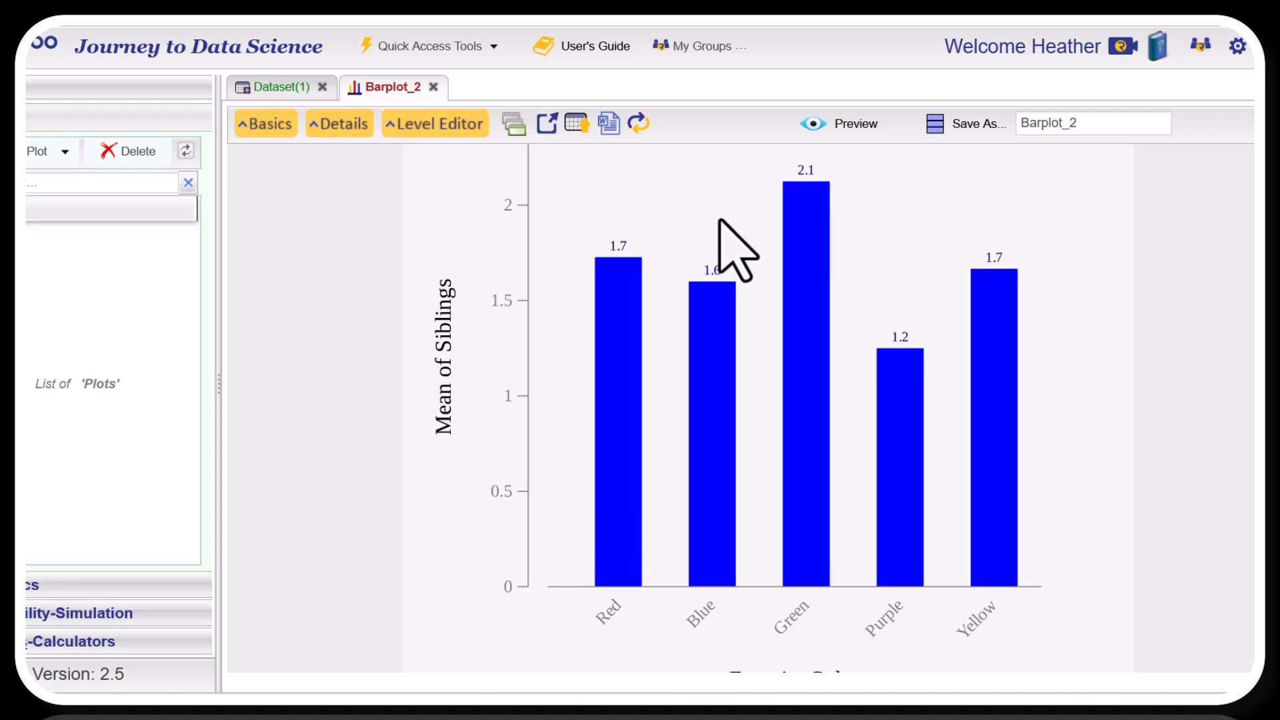
scroll(1060, 487, up, 2)
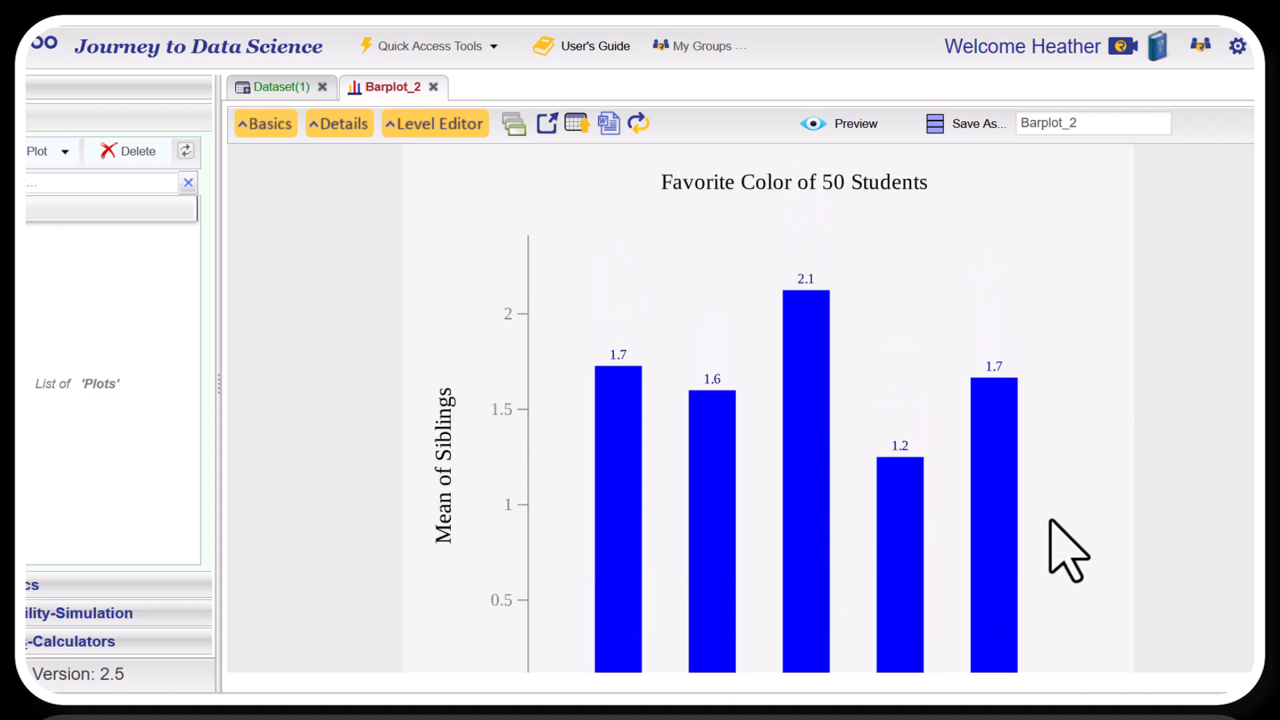
scroll(801, 433, down, 2)
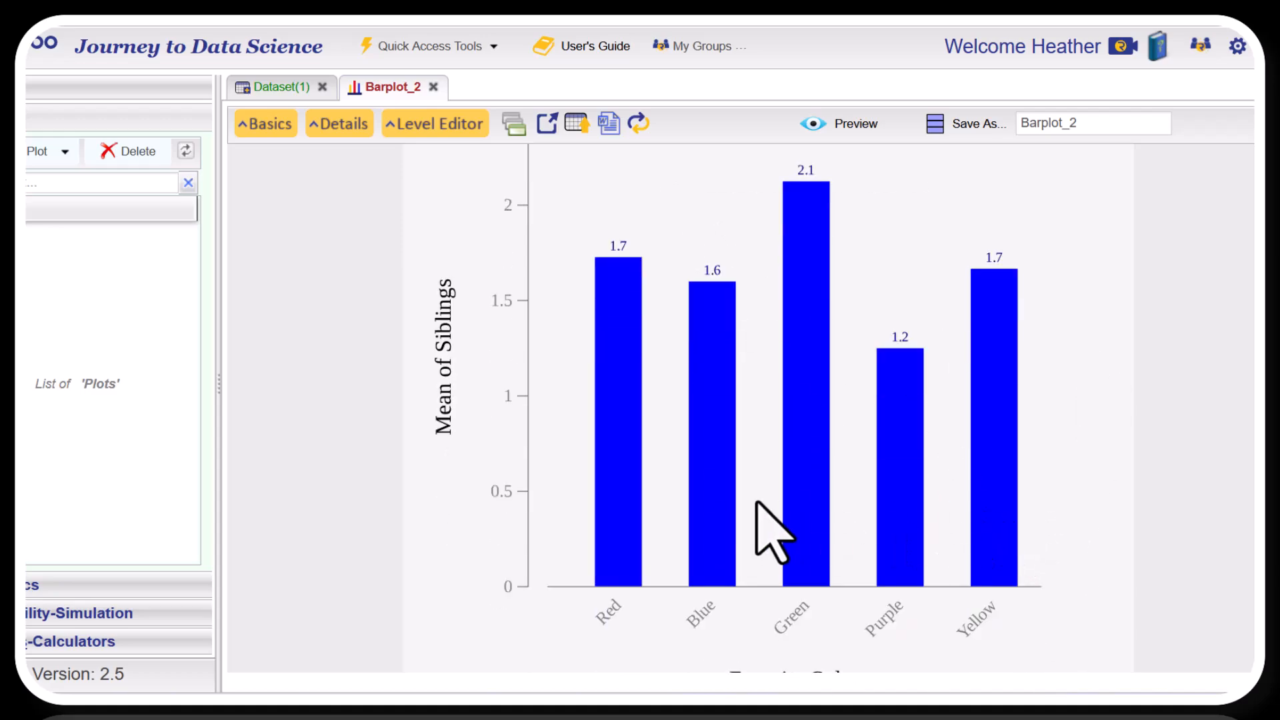
scroll(767, 543, up, 2)
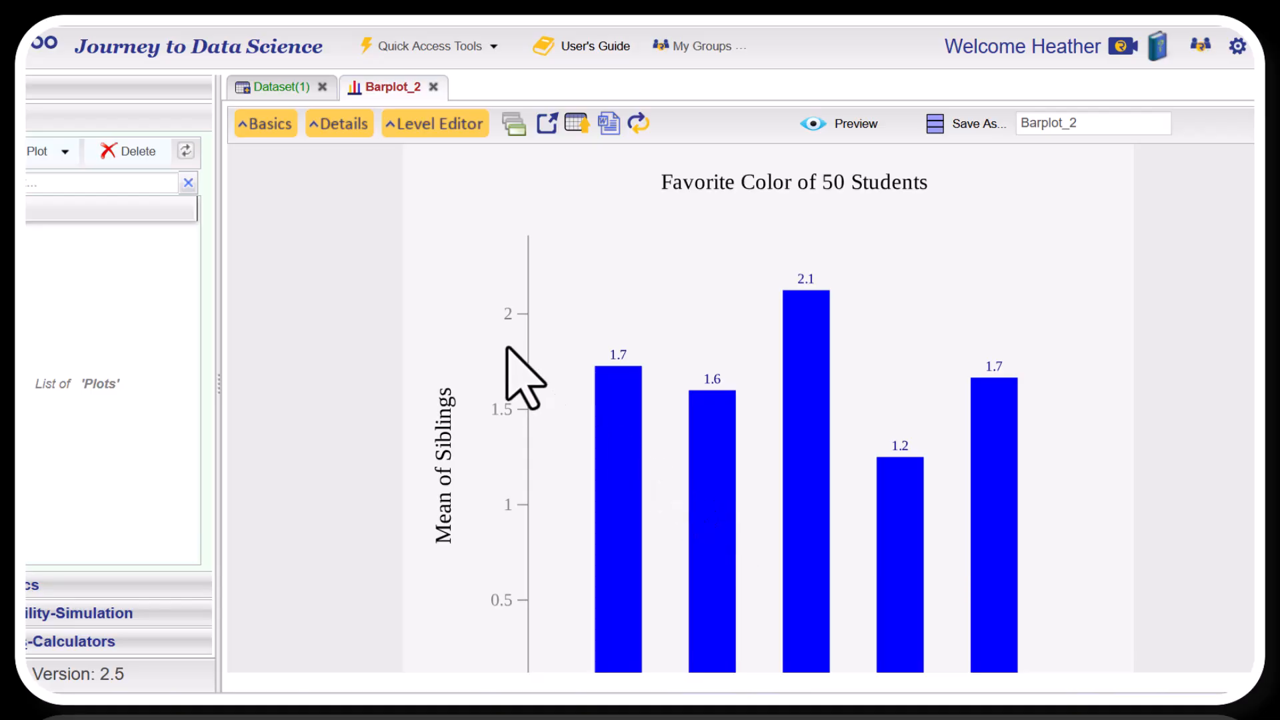
scroll(527, 370, down, 2)
scroll(558, 411, up, 2)
scroll(670, 500, down, 1)
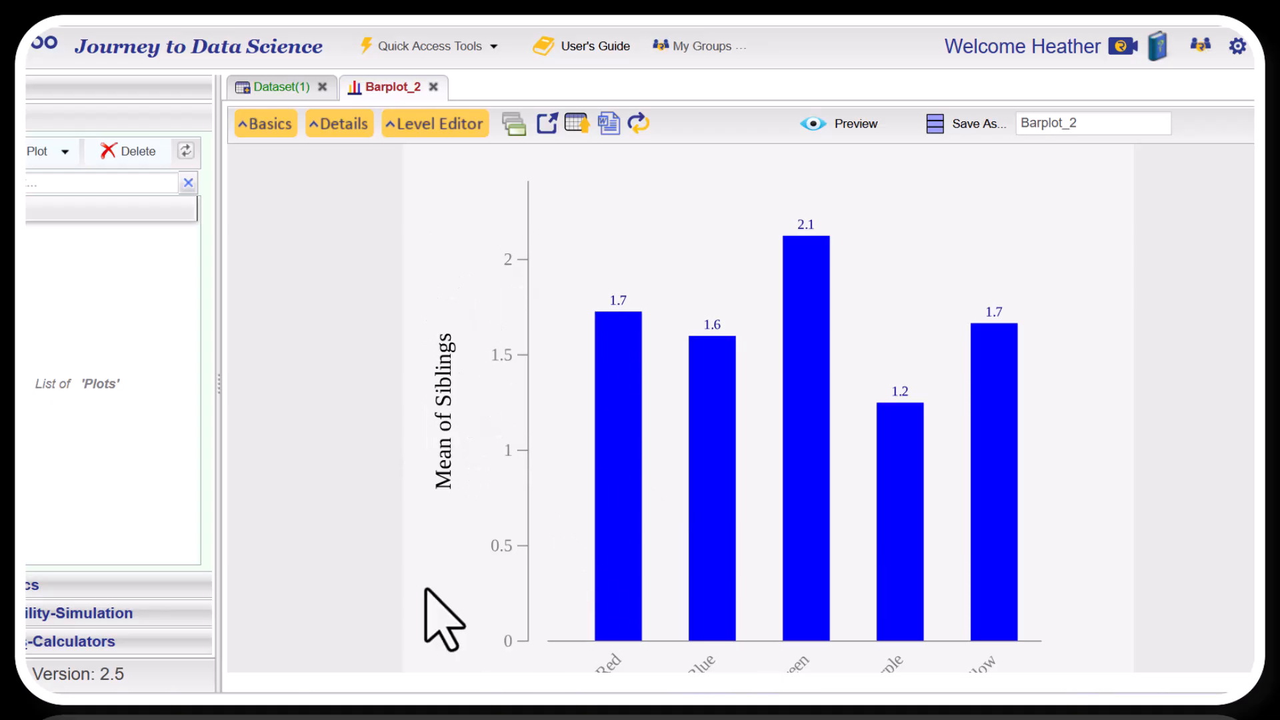
scroll(695, 666, down, 1)
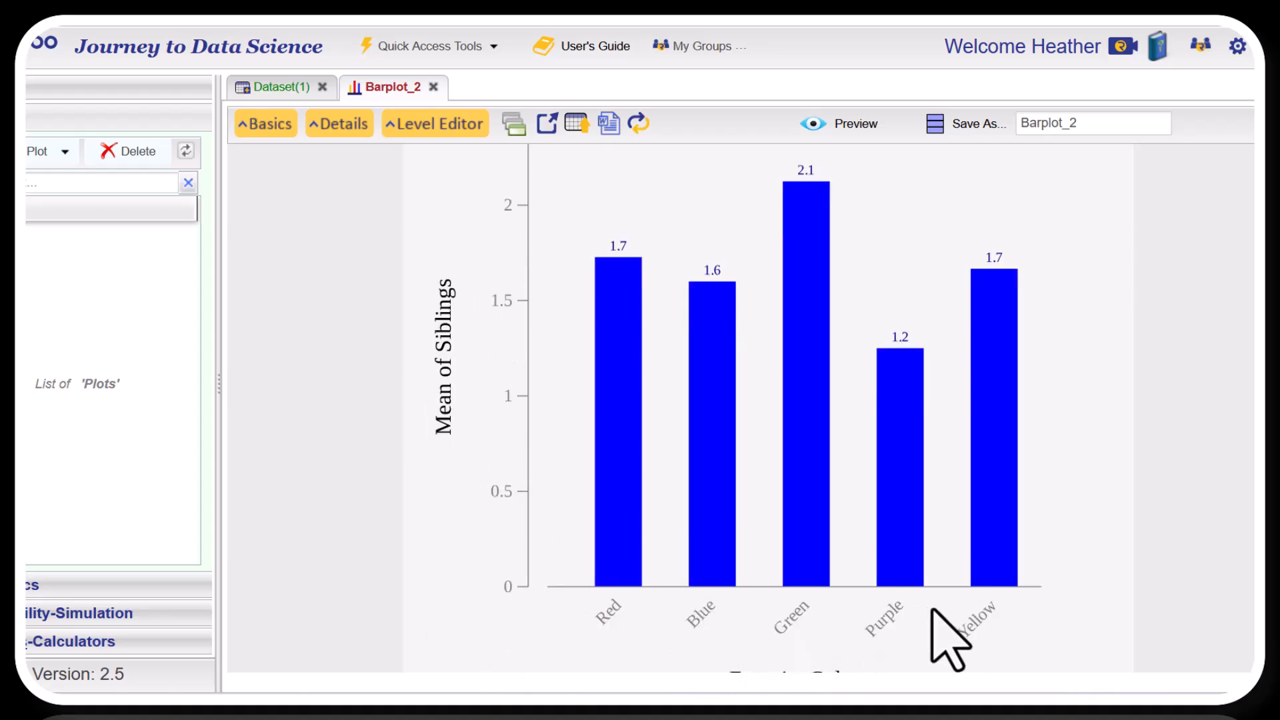
scroll(722, 533, up, 1)
scroll(757, 477, down, 1)
scroll(766, 643, up, 3)
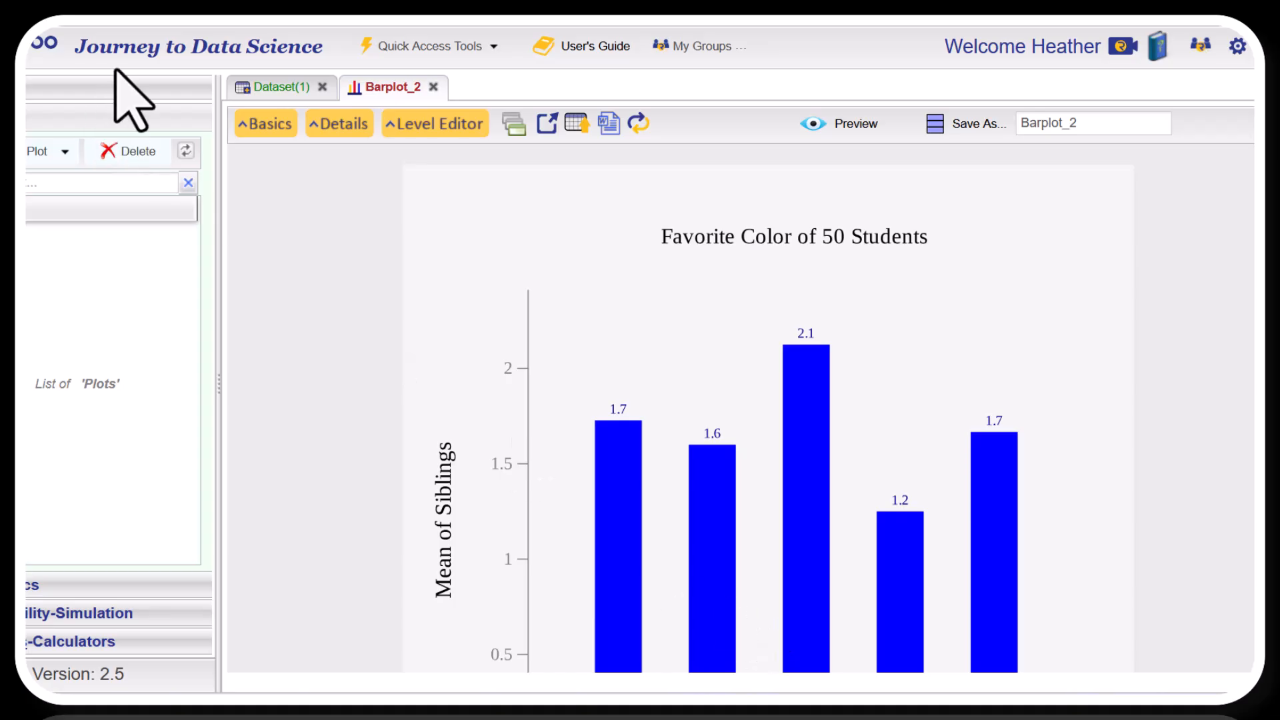
- Review the numerical settings for Siblings, then preview the plot again and compare the mean siblings across the color bars
click(260, 123)
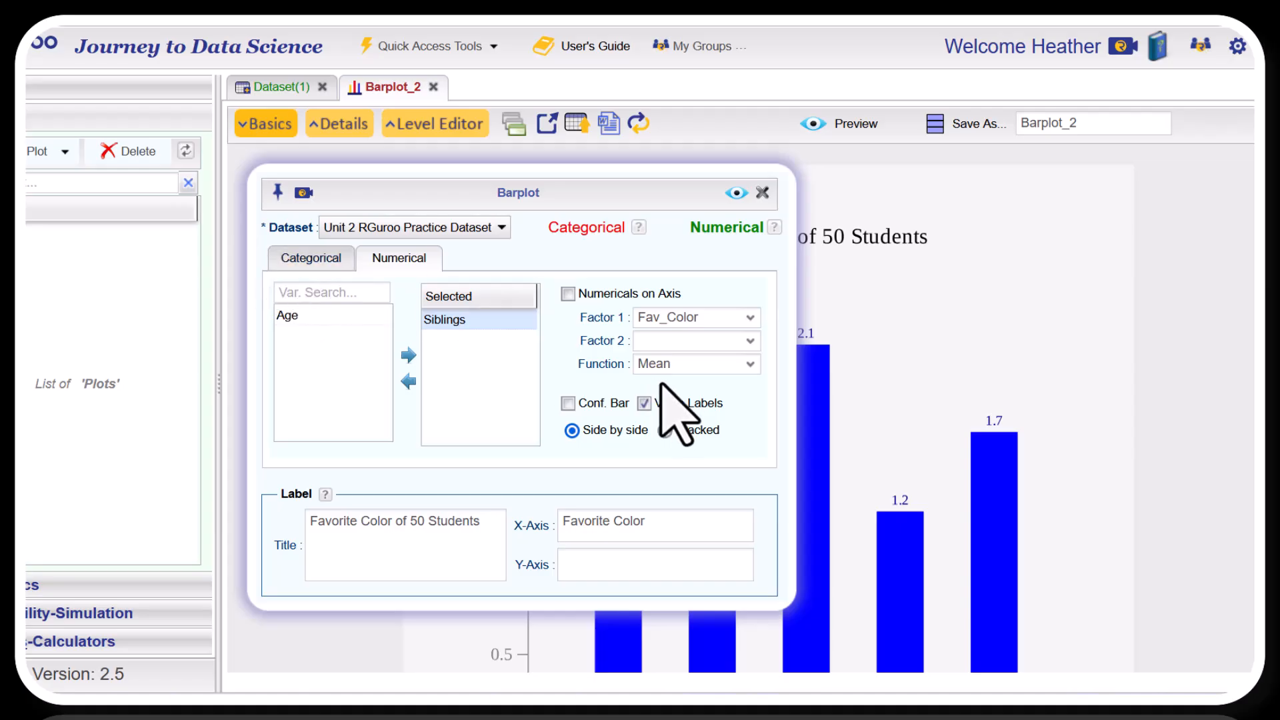
click(736, 193)
click(579, 400)
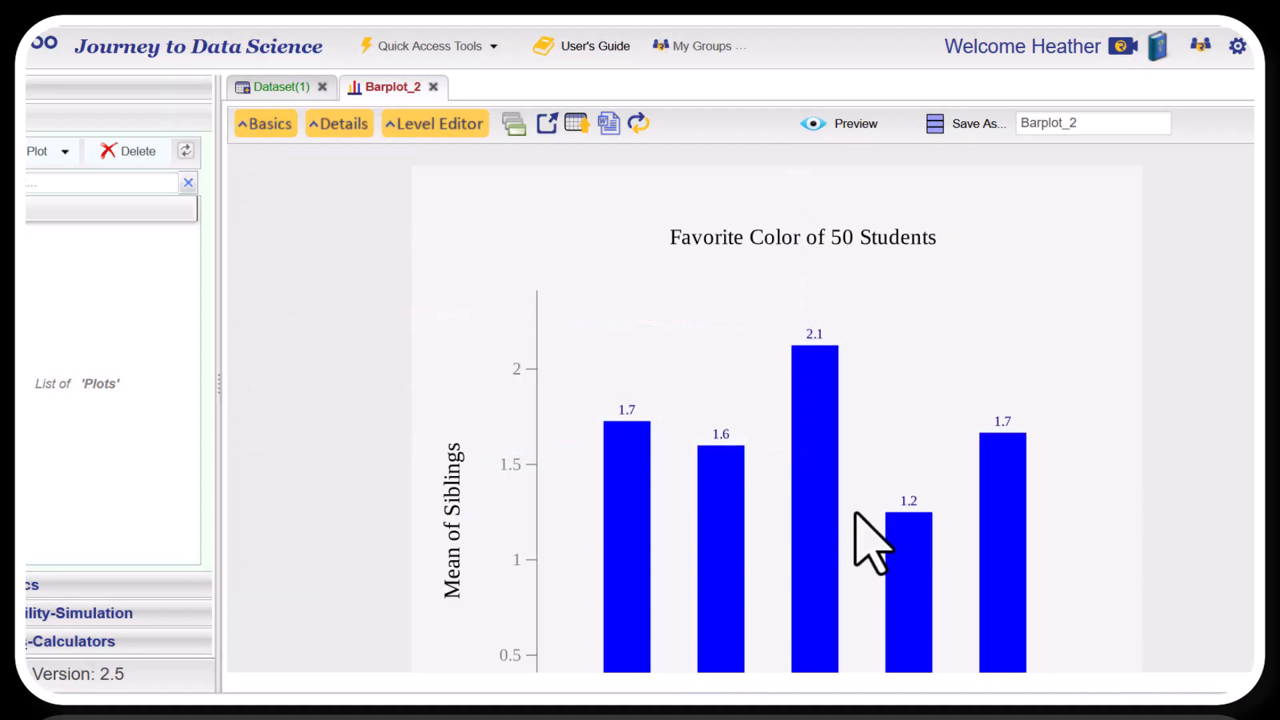
scroll(874, 540, down, 3)
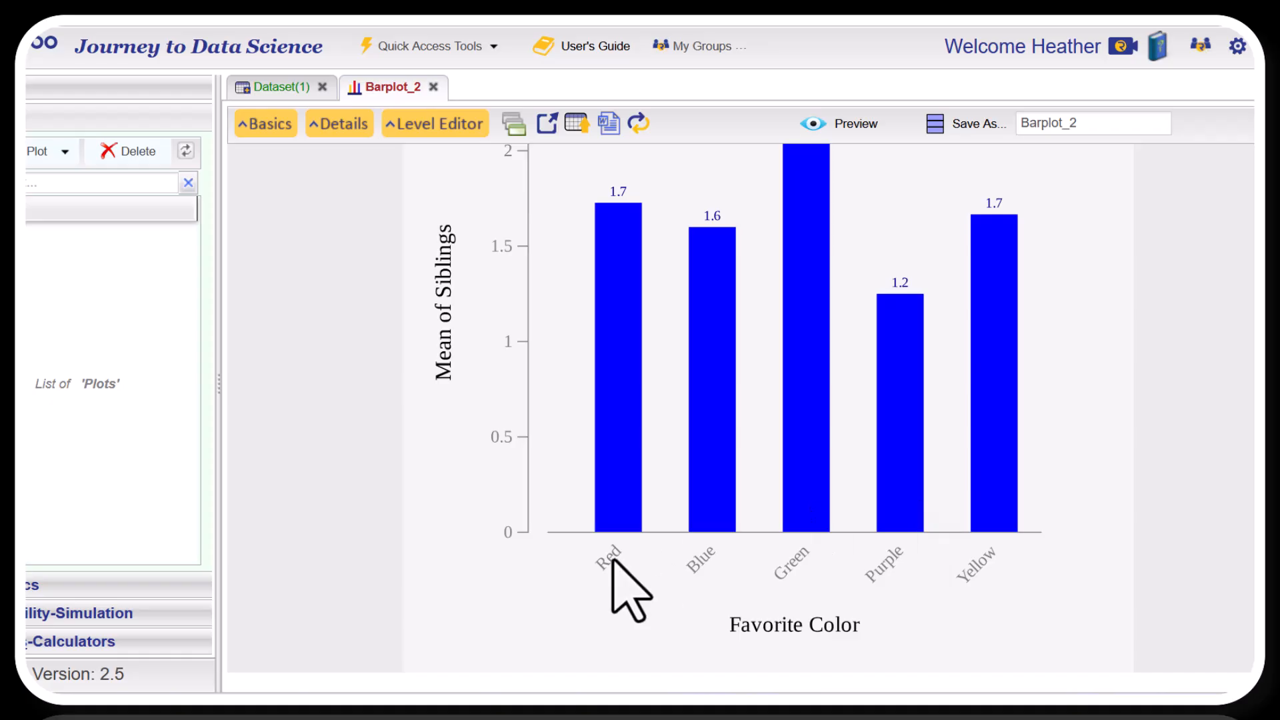
scroll(600, 583, up, 1)
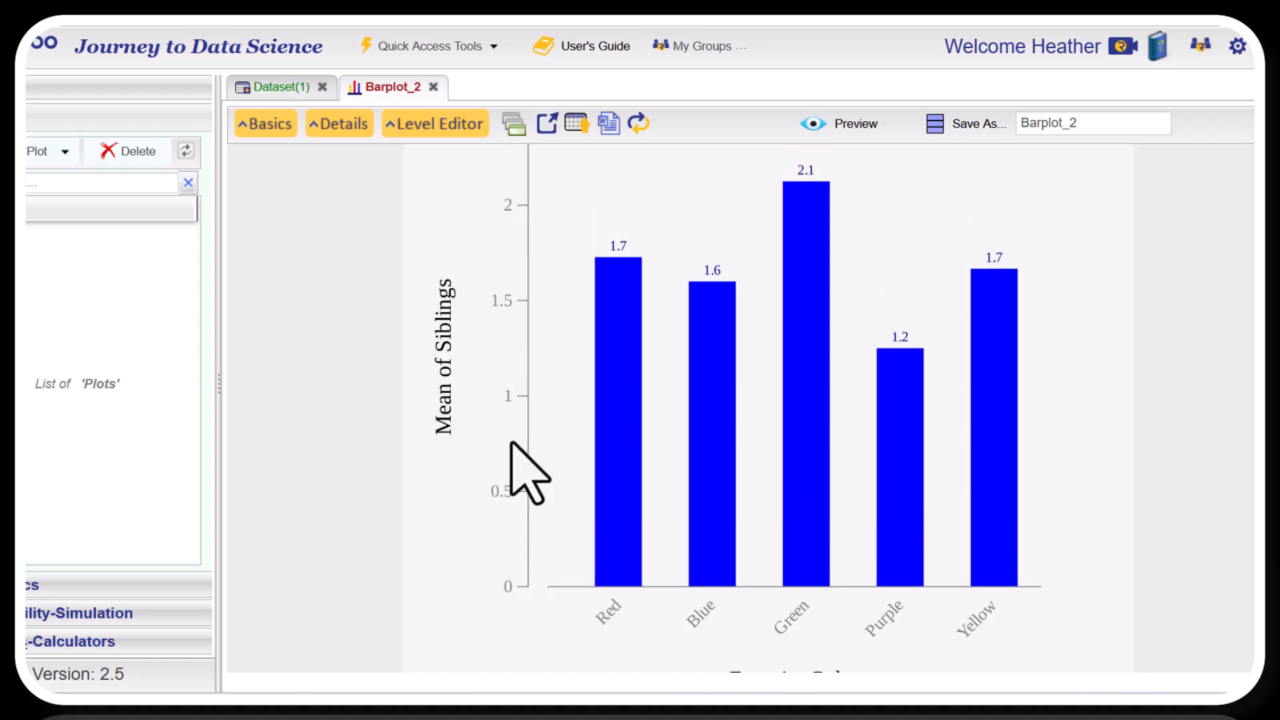